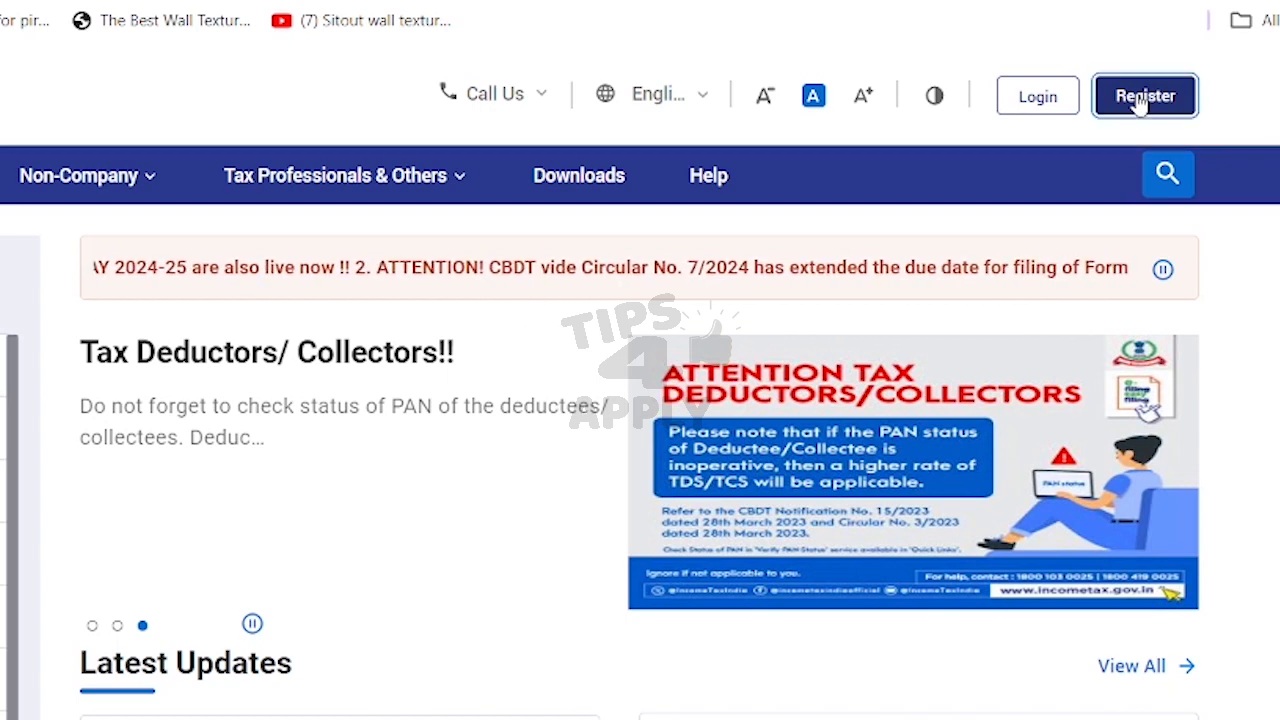
Step: Log in with the PAN as user ID, confirm the secure access message and enter the password
left_click(1036, 100)
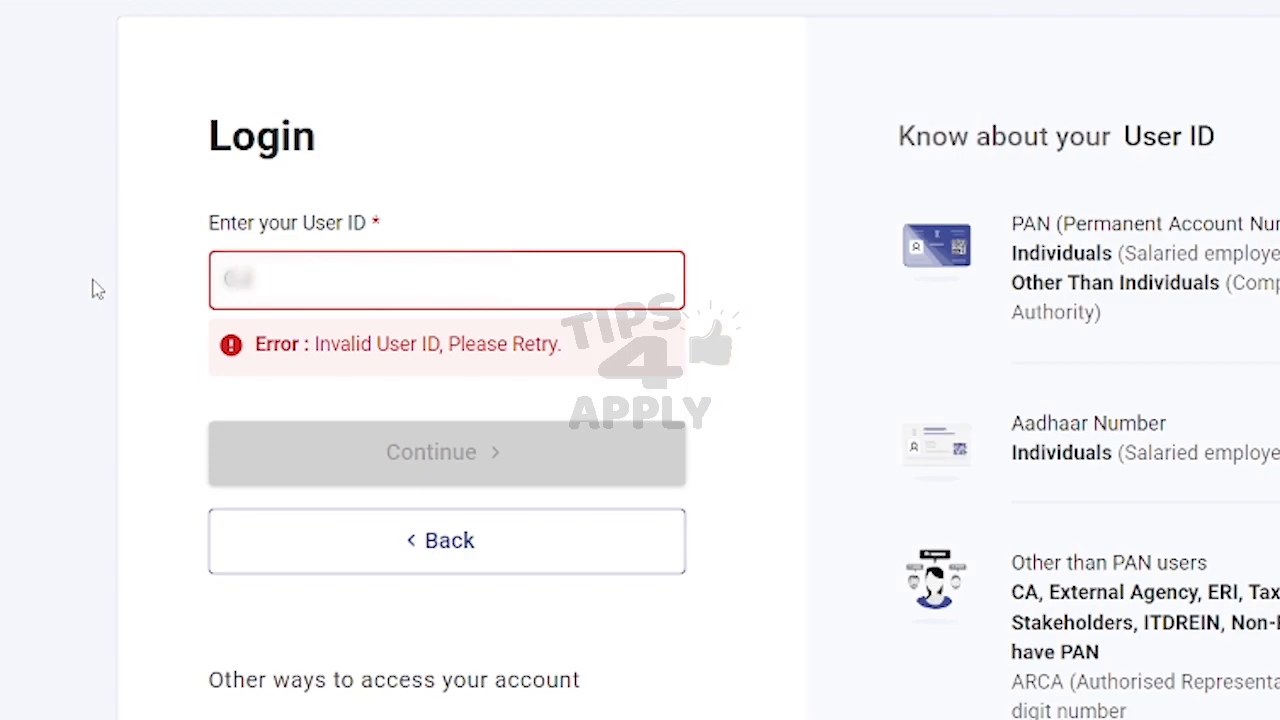
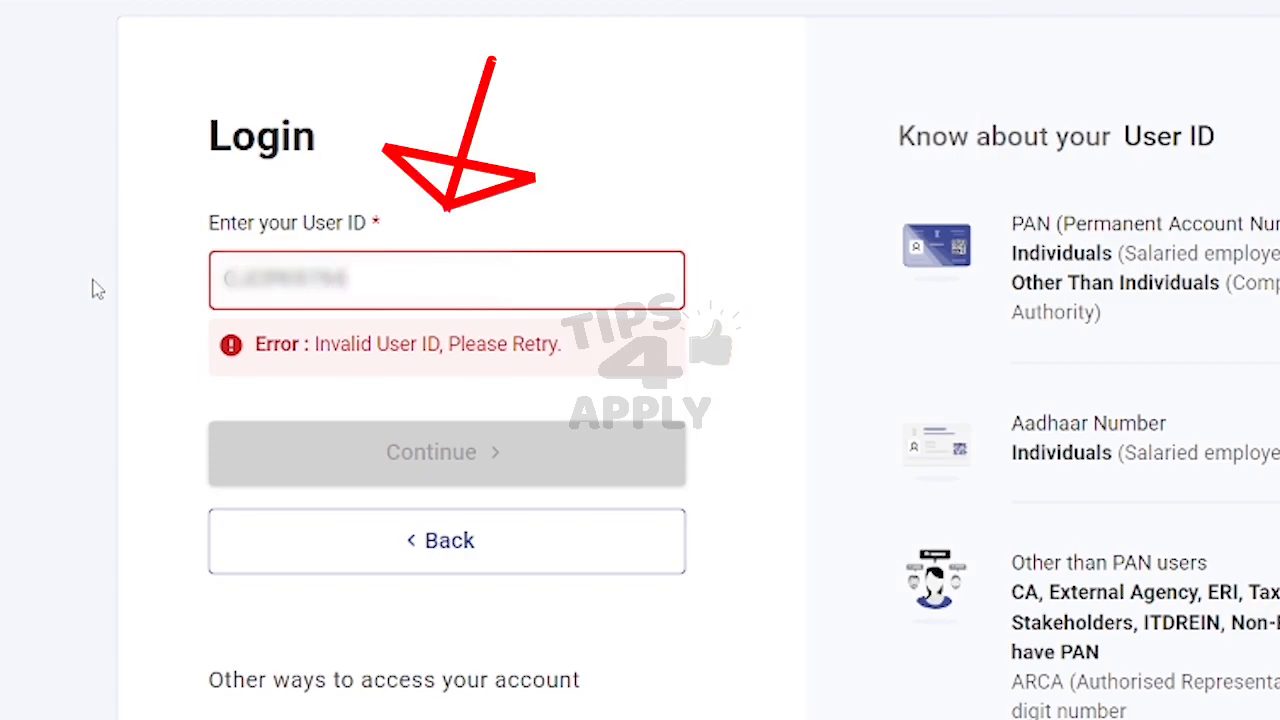
key("Return")
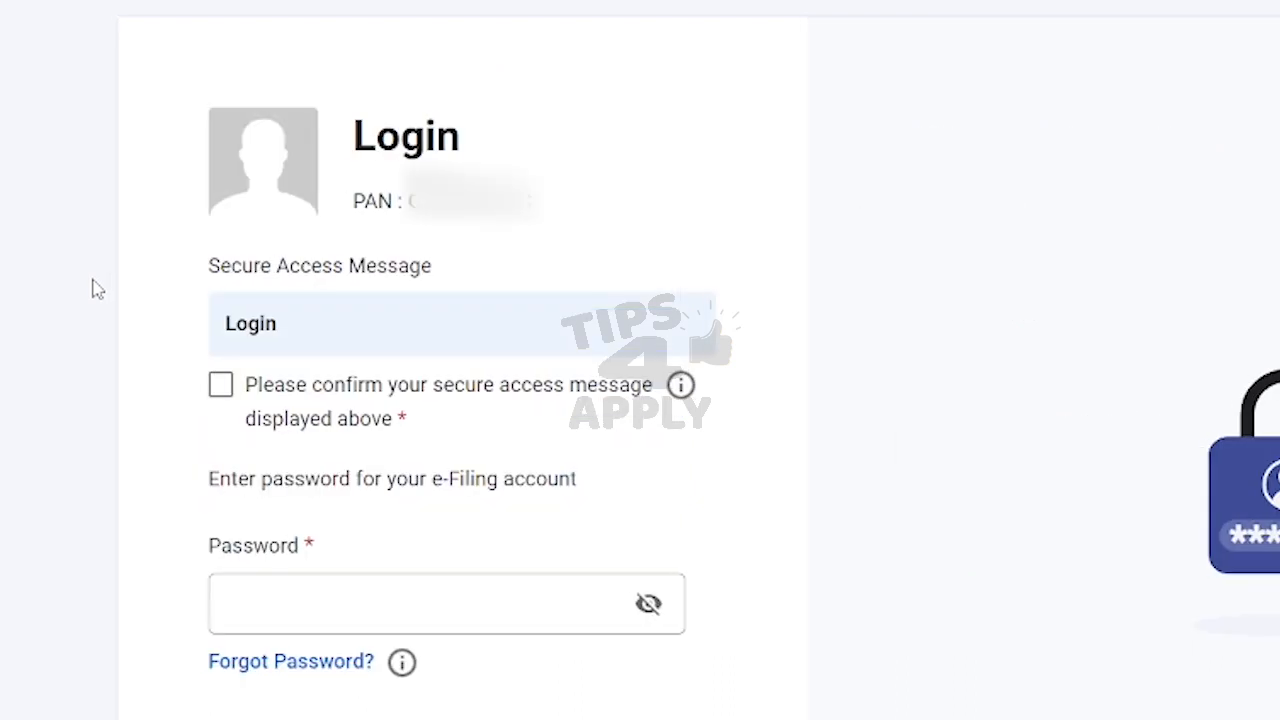
left_click(220, 384)
left_click(283, 600)
type("****")
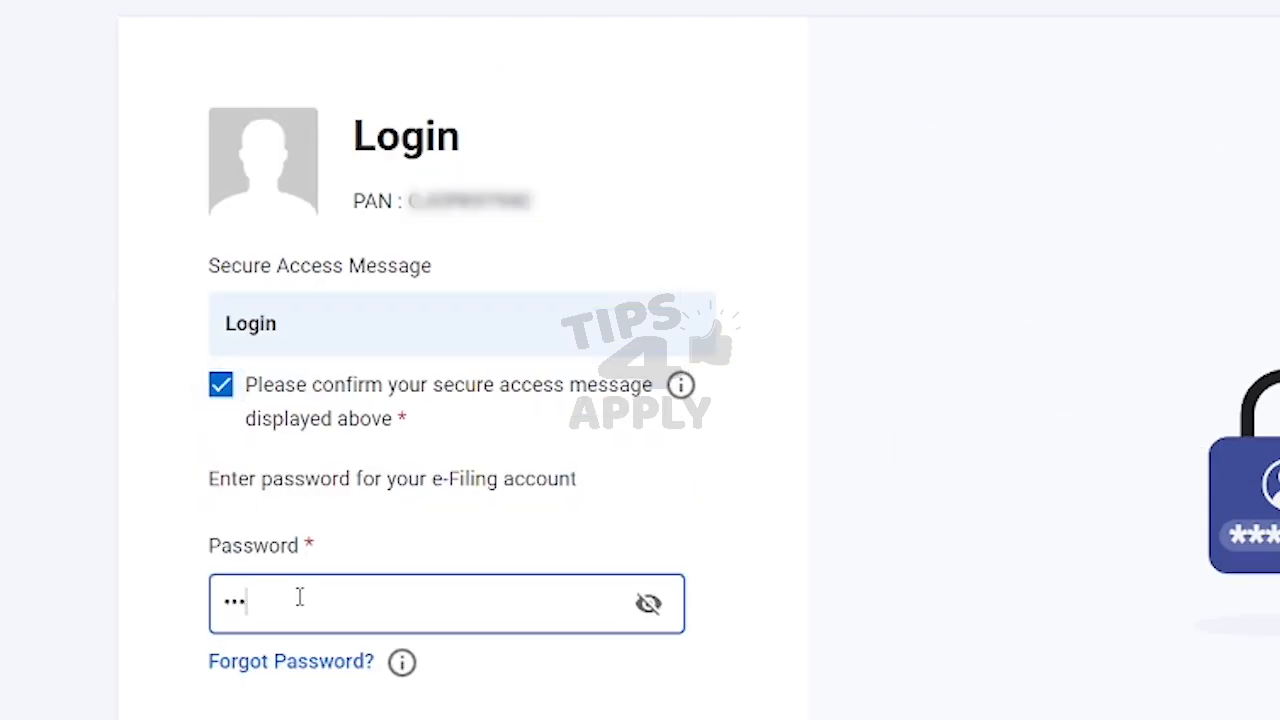
type("*******")
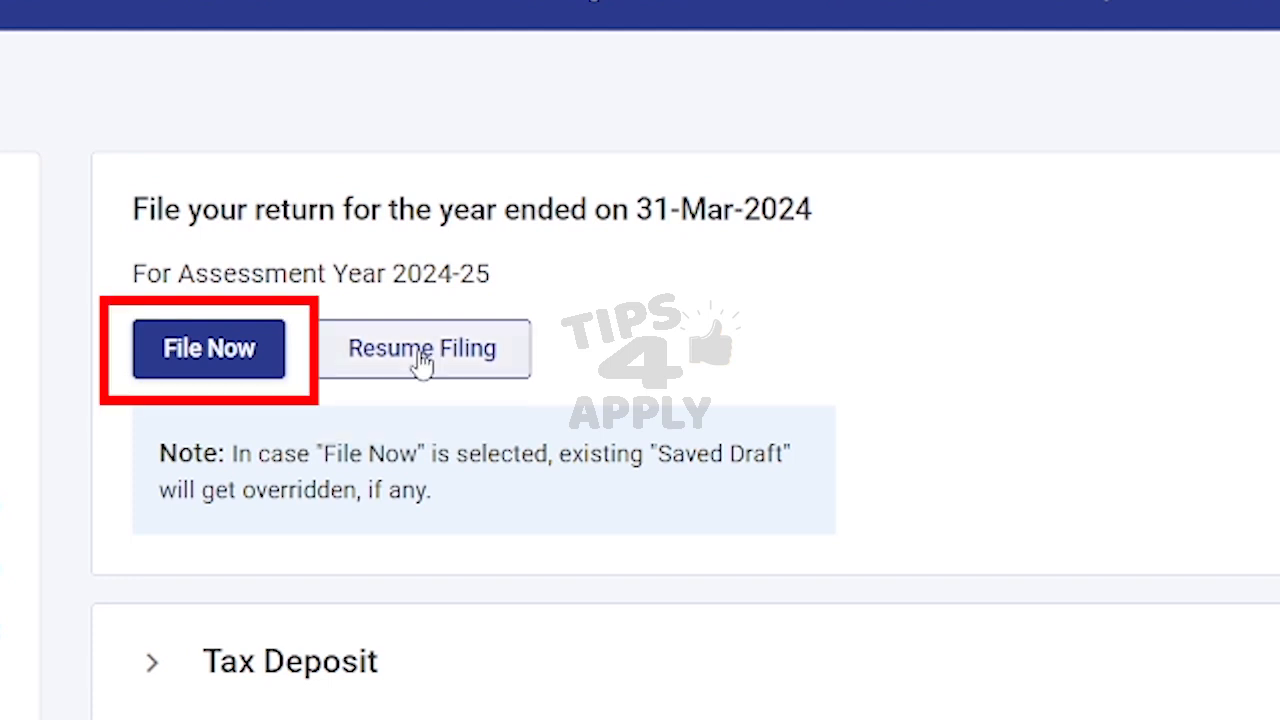
Step: Choose File Now for assessment year 2024-25 (Current A.Y.) with Online filing mode
left_click(257, 349)
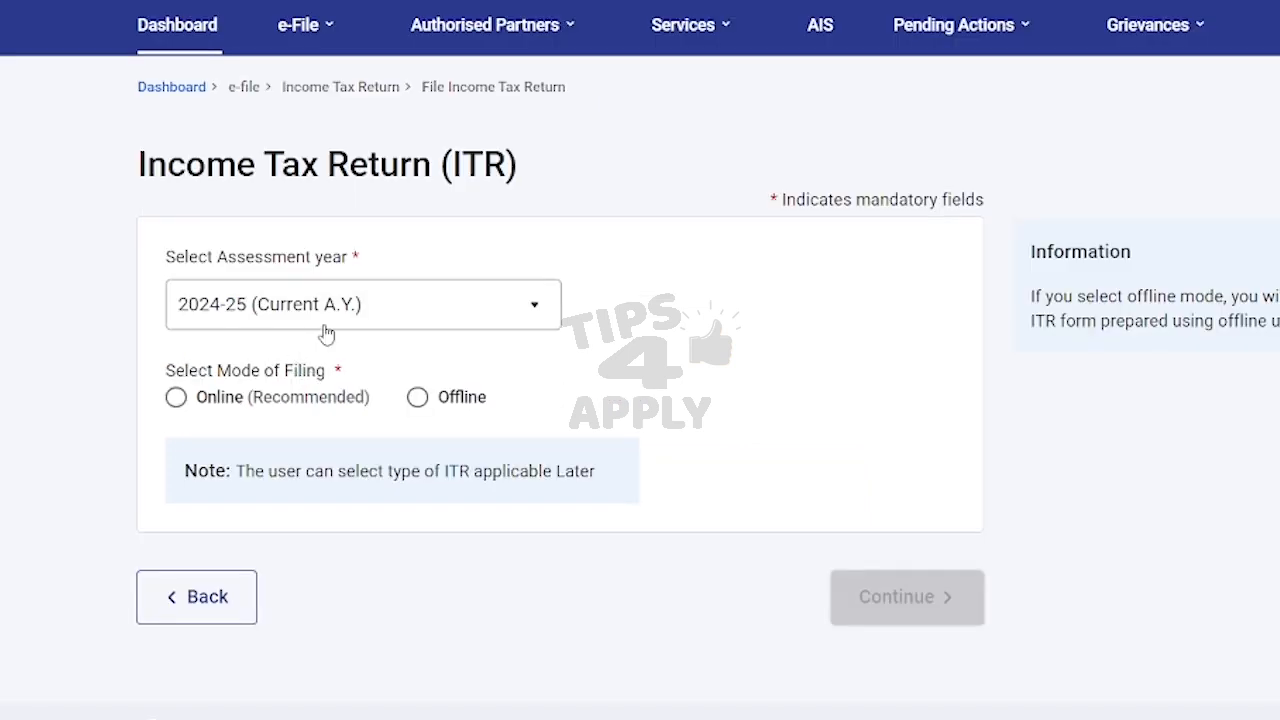
left_click(360, 308)
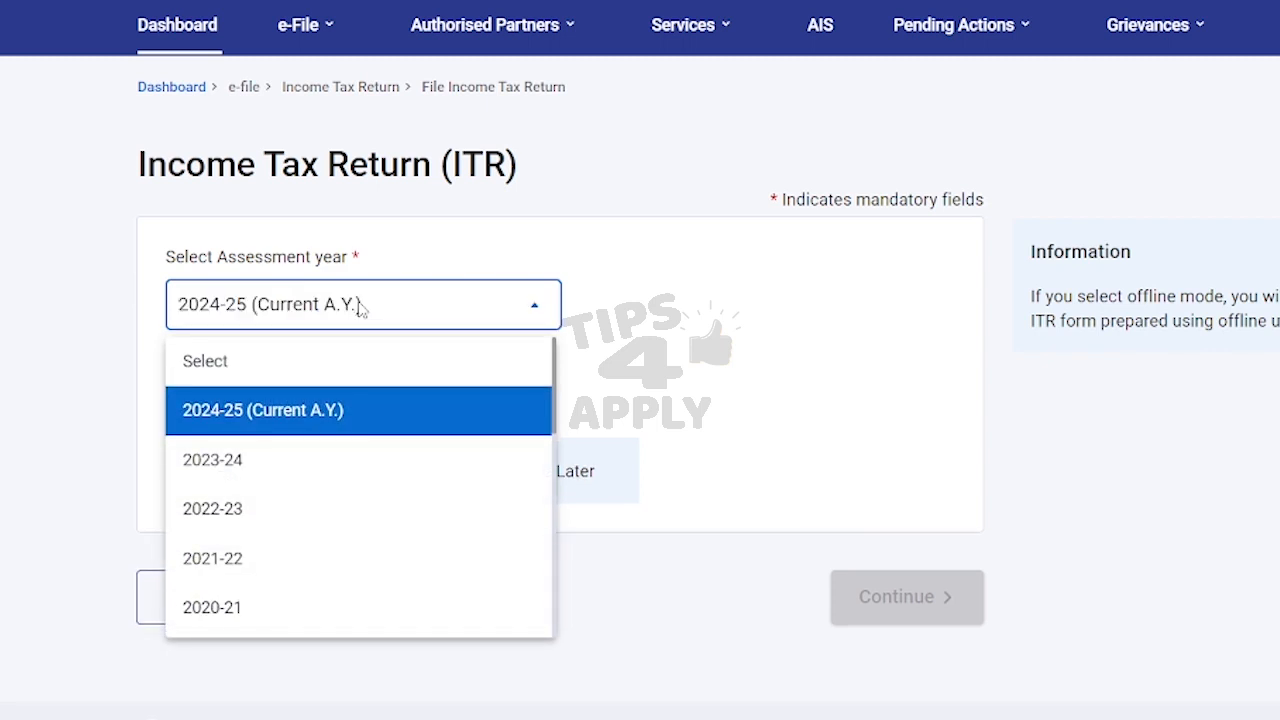
left_click(240, 421)
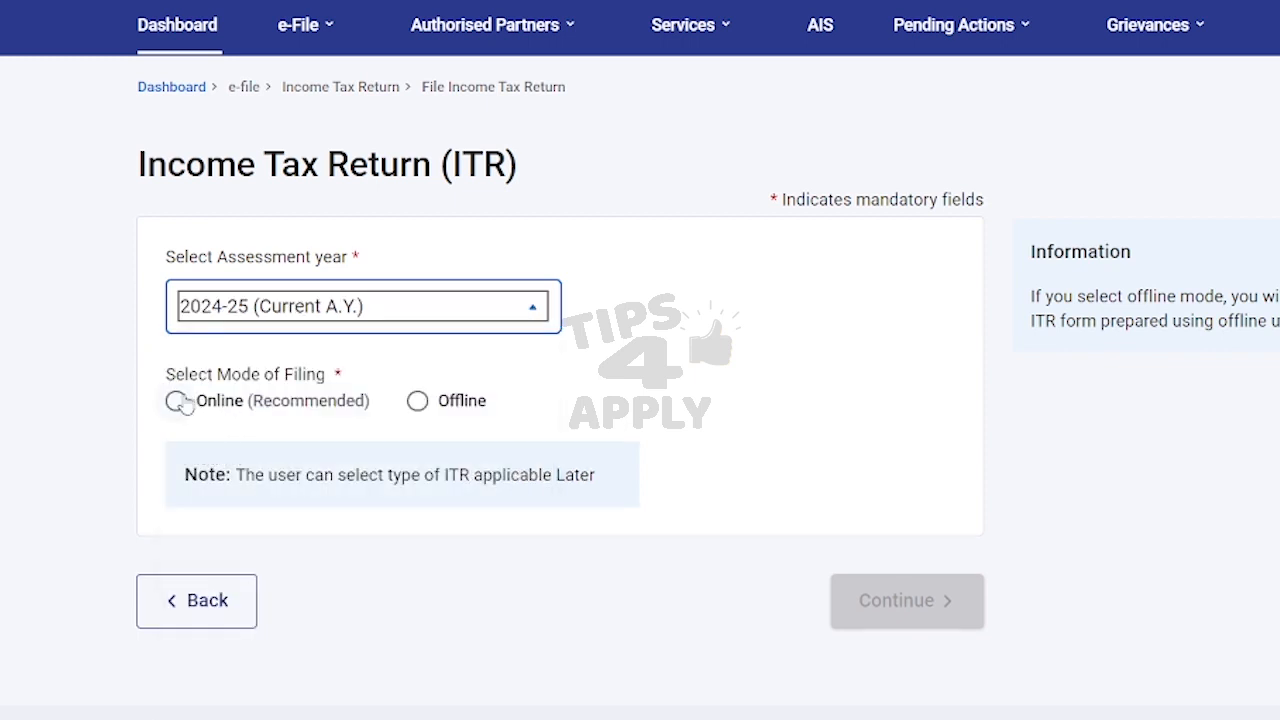
left_click(175, 401)
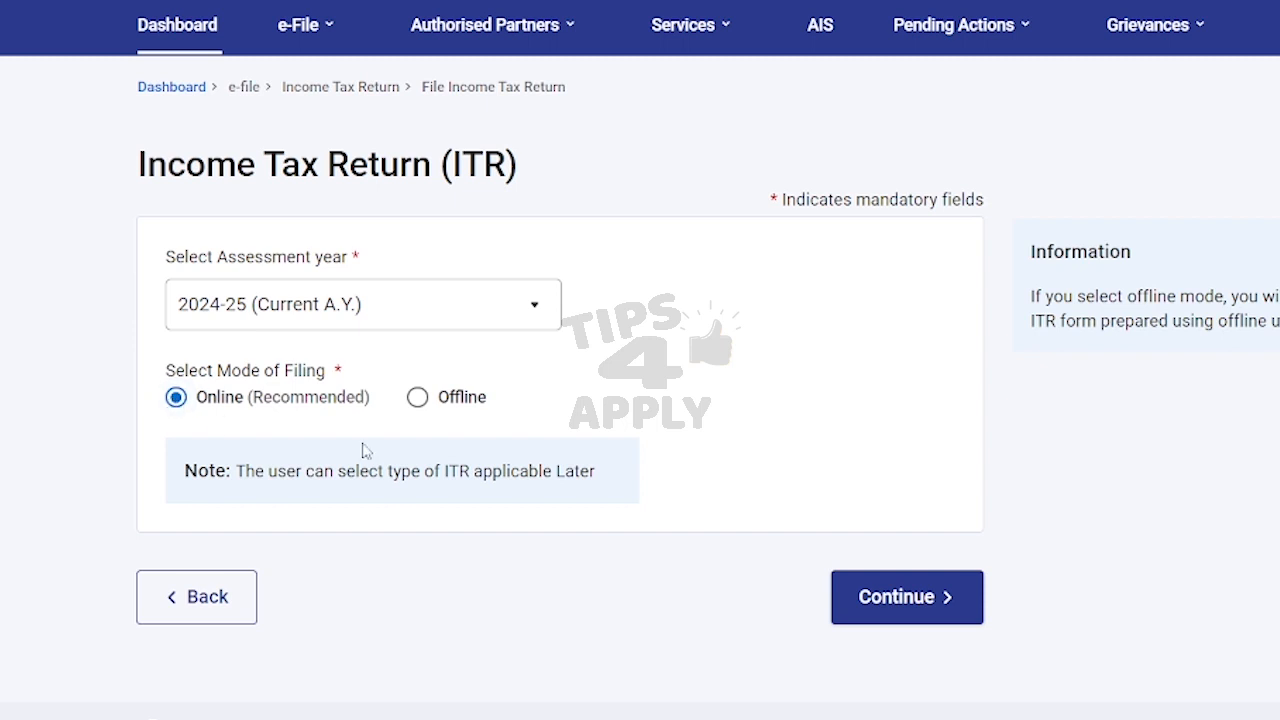
left_click(876, 614)
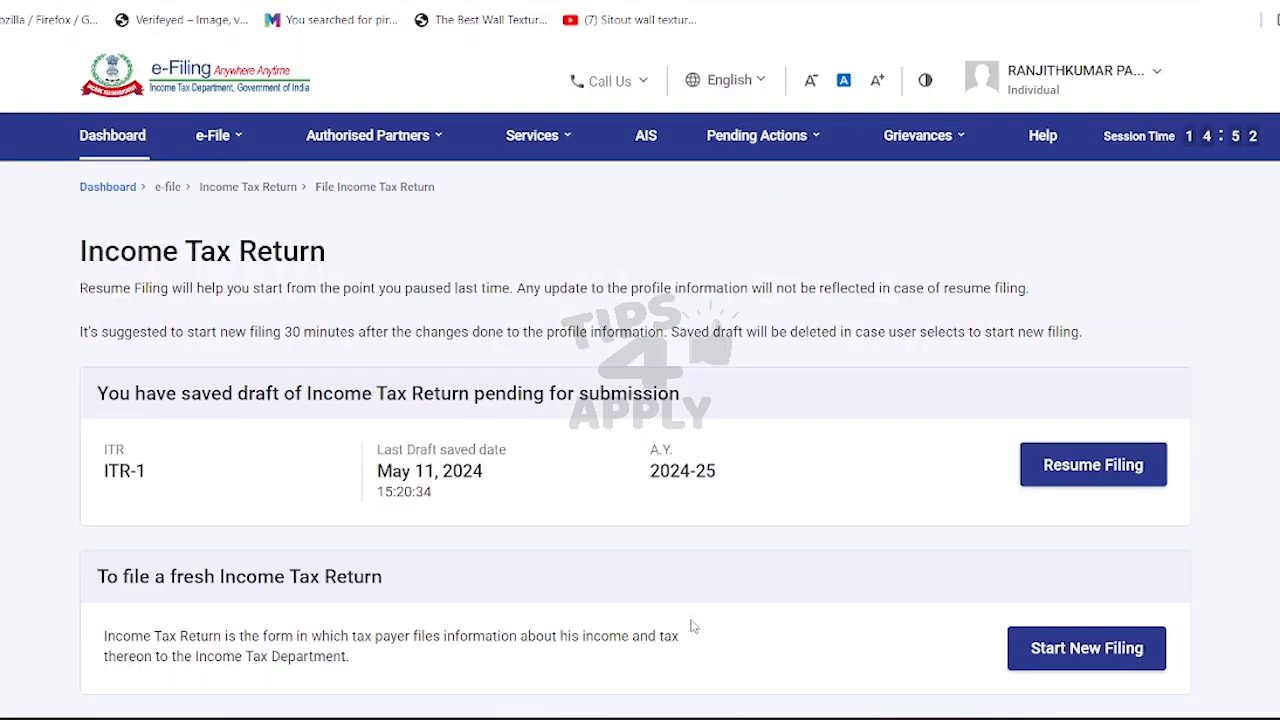
Step: Start a new filing instead of resuming the saved ITR-1 draft
scroll(883, 400, "down", 3)
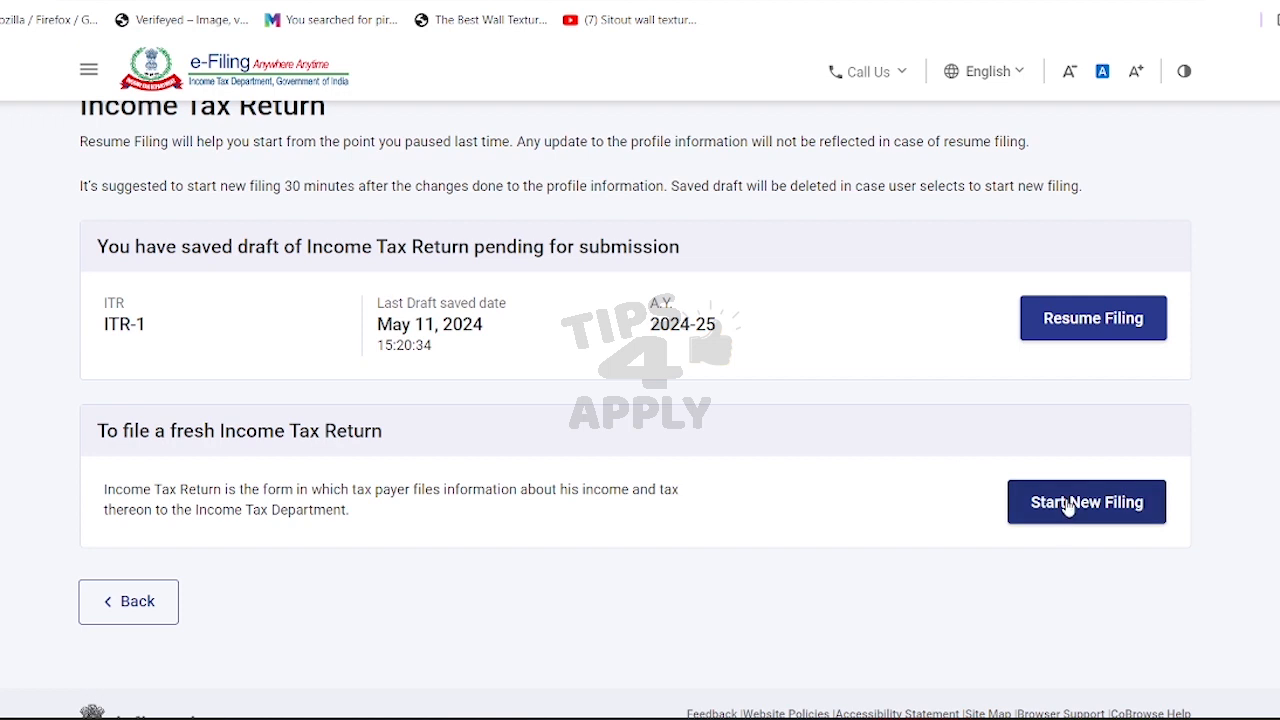
left_click_drag(642, 328, 729, 326)
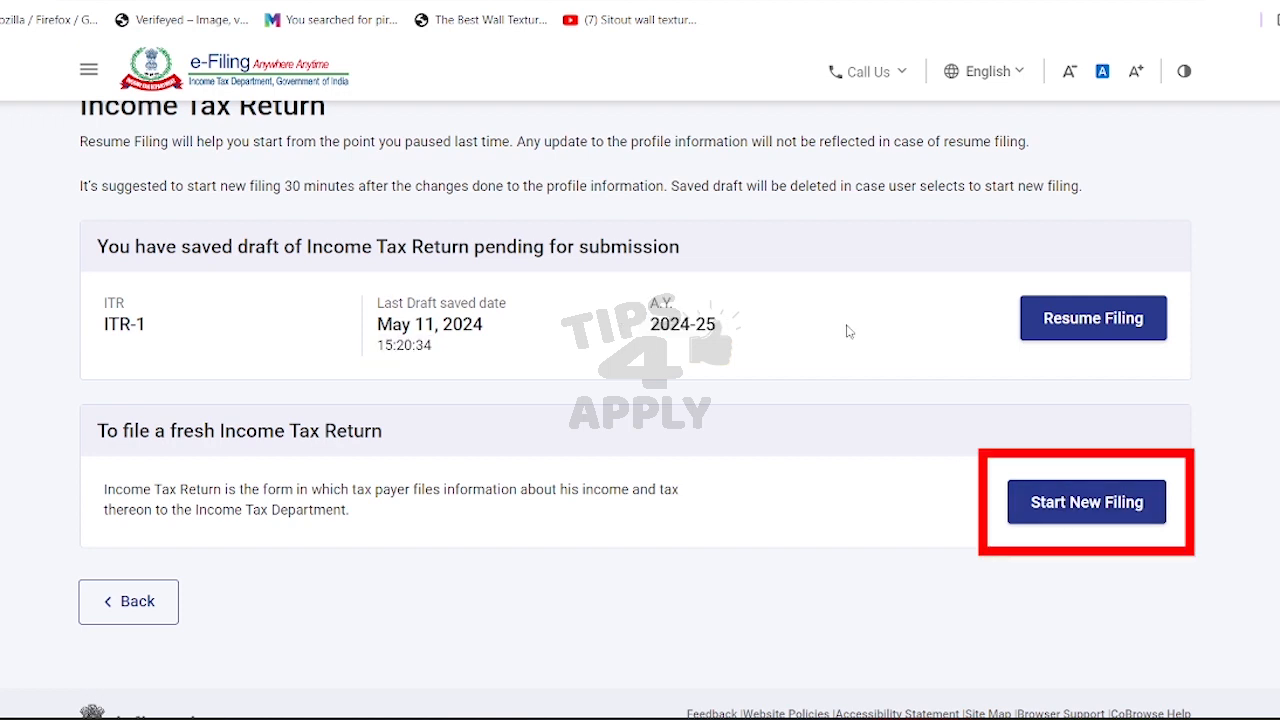
left_click(1045, 502)
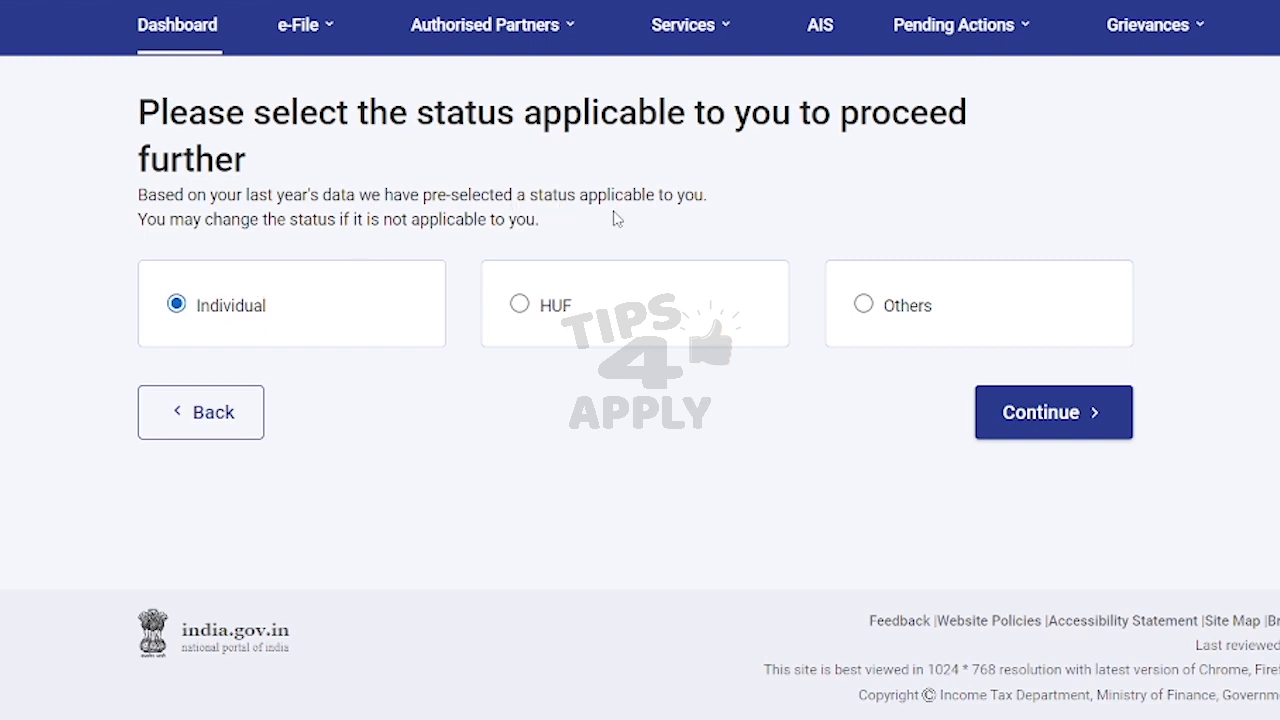
Step: Keep Individual status, select the ITR-1 form and begin the ITR-1 filing
left_click(1076, 422)
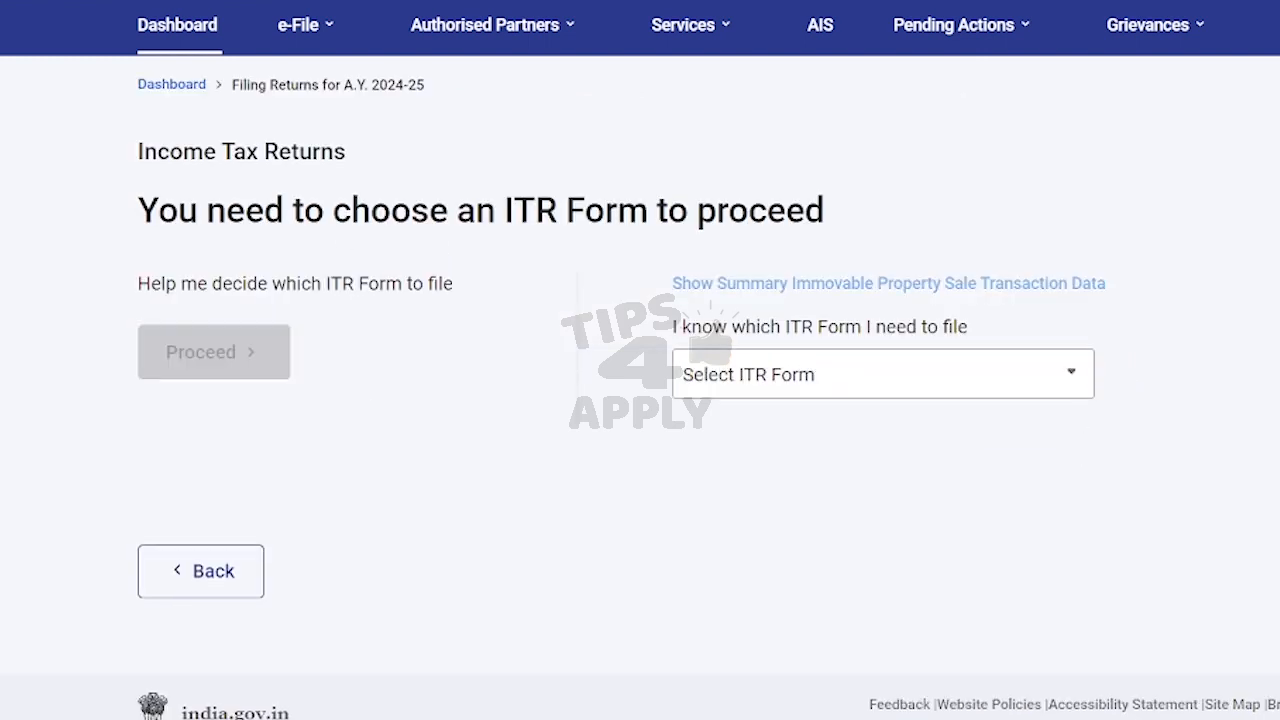
scroll(363, 290, "down", 1)
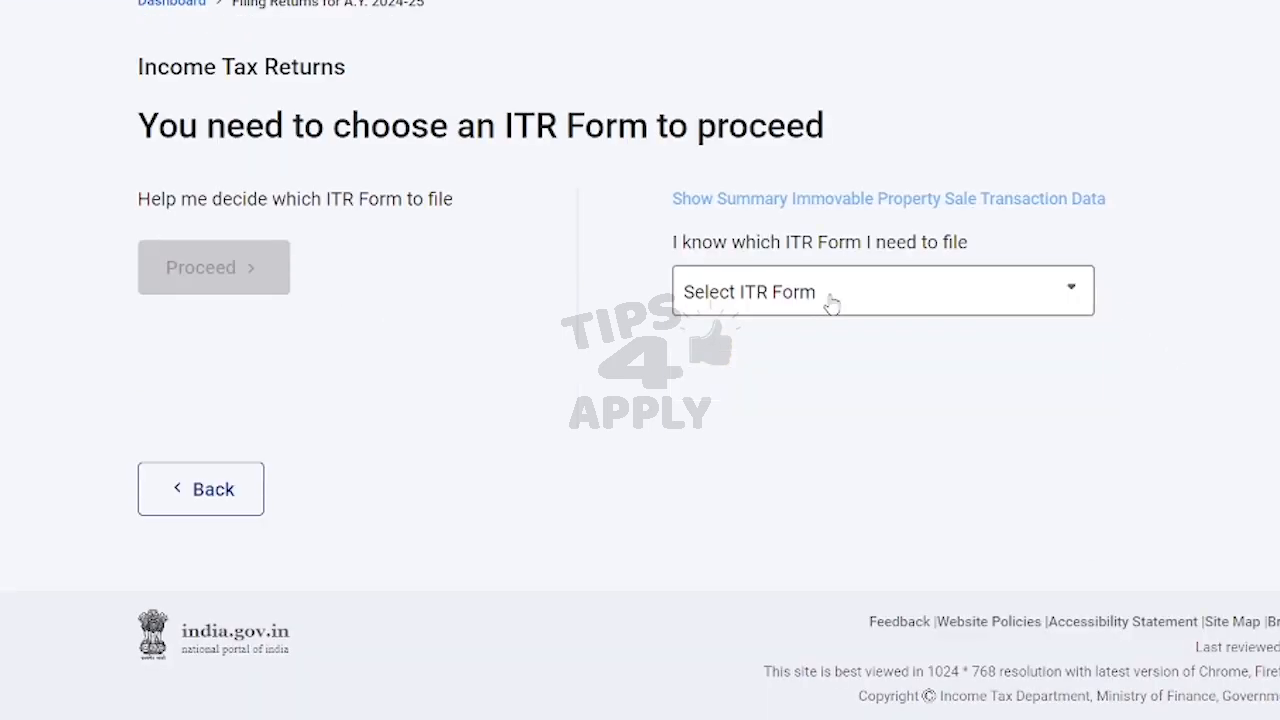
left_click(830, 300)
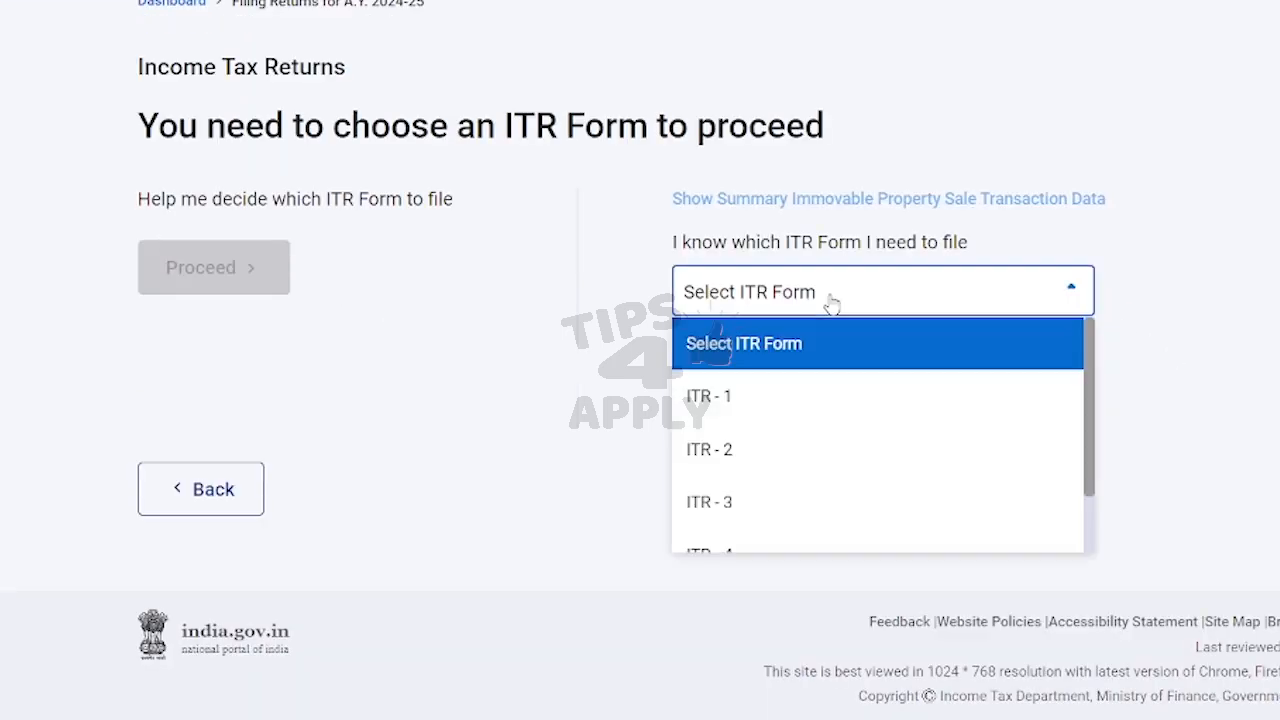
left_click(730, 405)
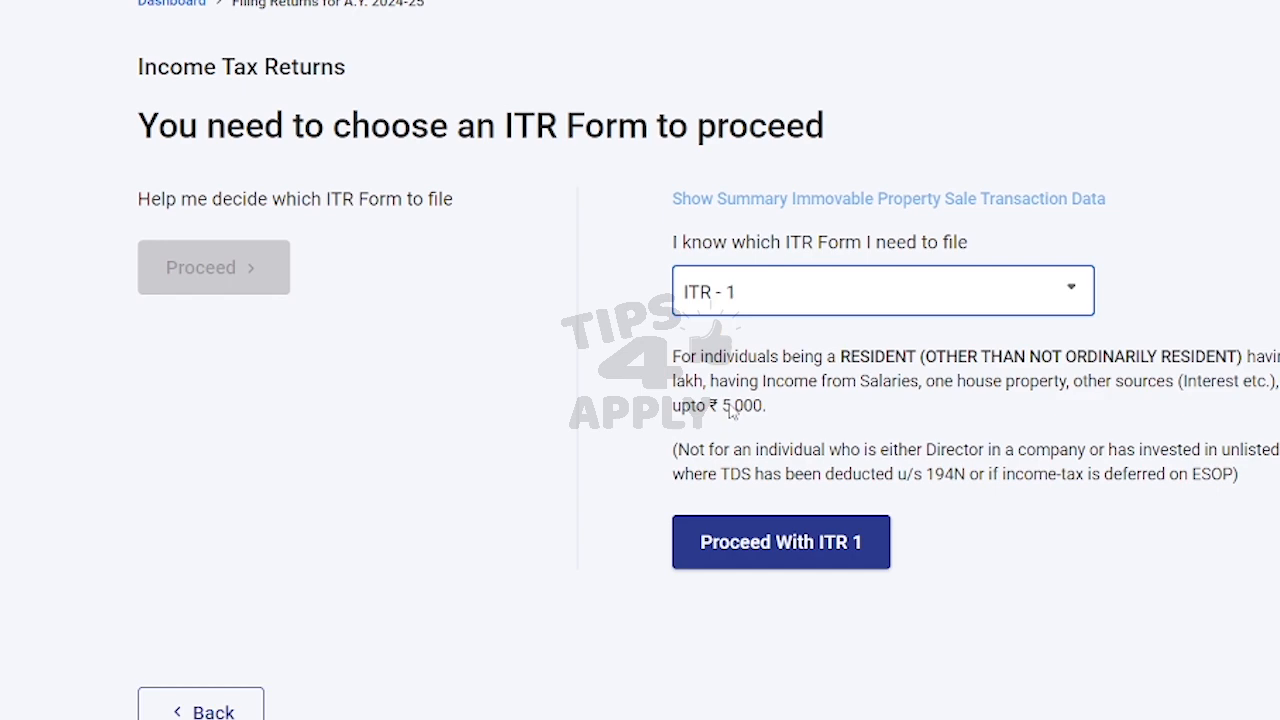
left_click(790, 527)
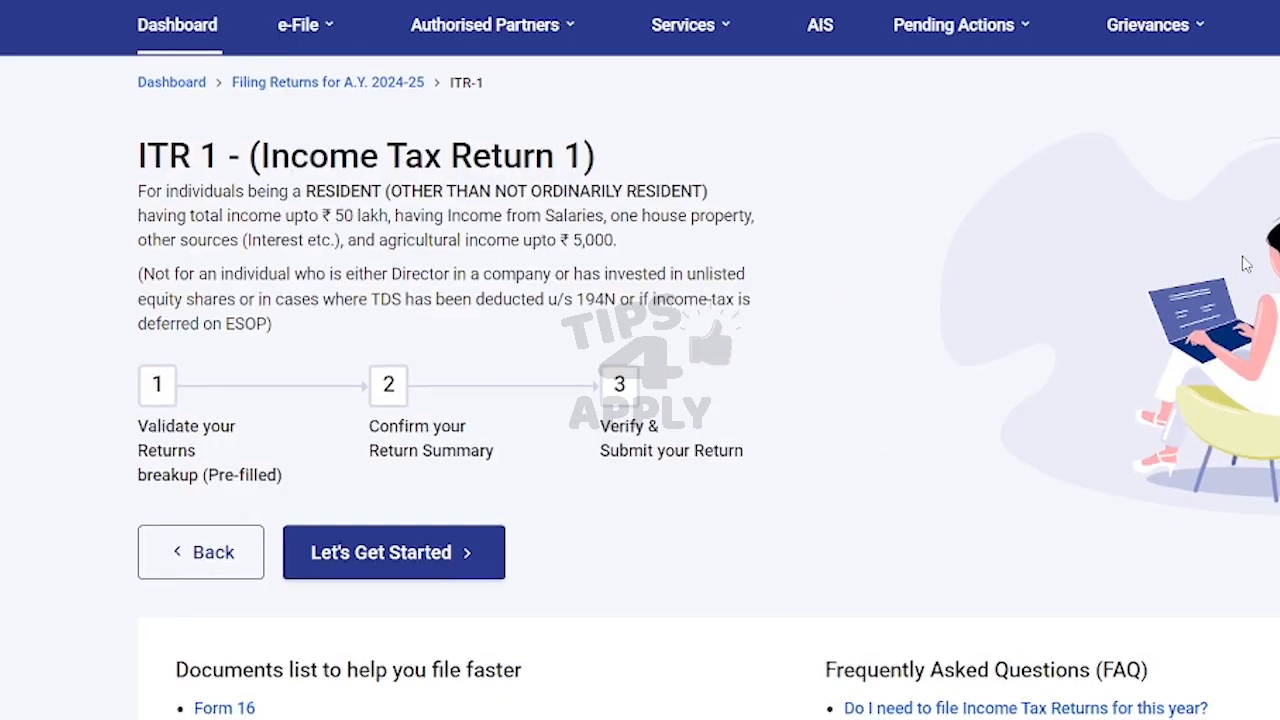
scroll(1246, 263, "down", 4)
scroll(1246, 263, "up", 2)
left_click(390, 374)
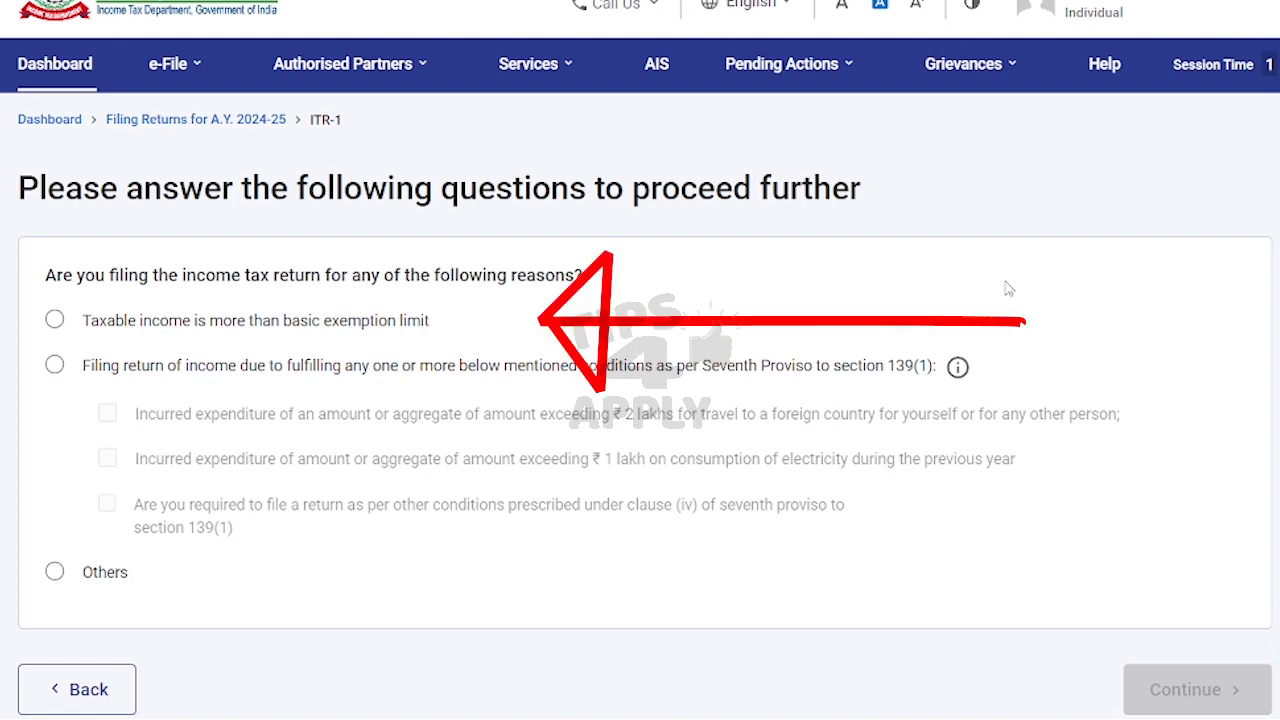
Step: Give 'Taxable income is more than basic exemption limit' as the reason for filing
left_click(54, 320)
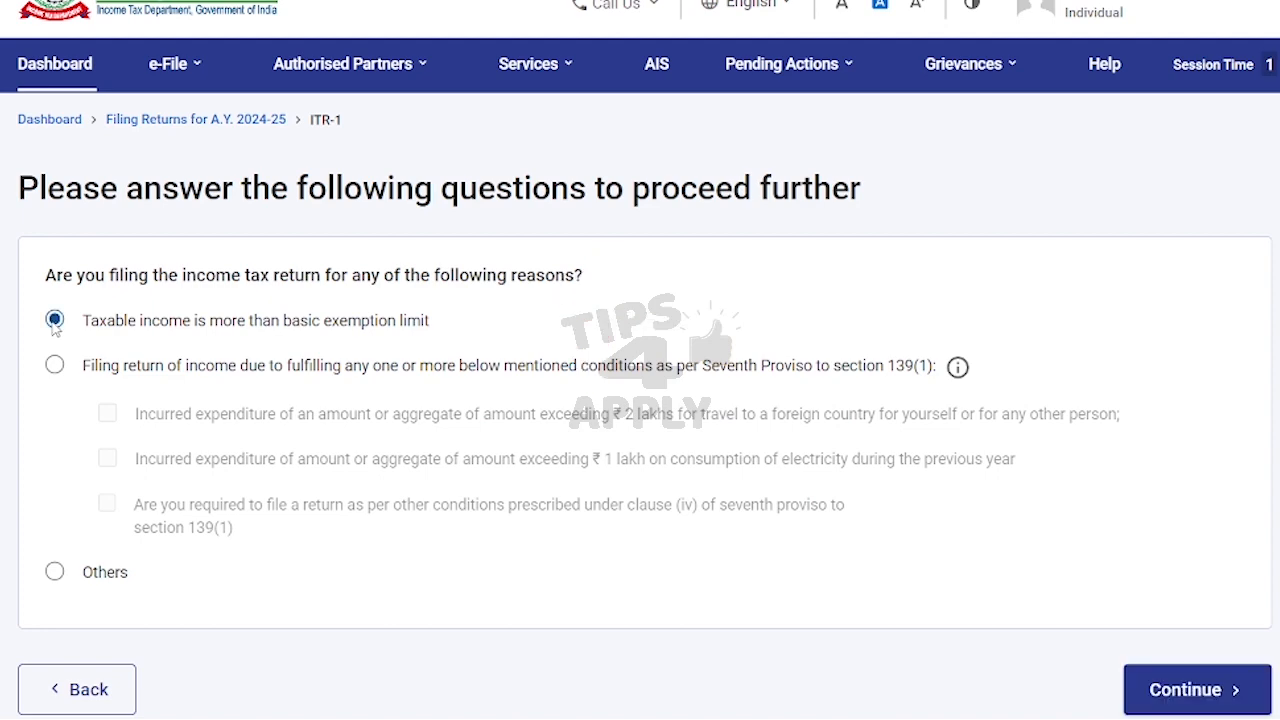
scroll(1215, 560, "down", 2)
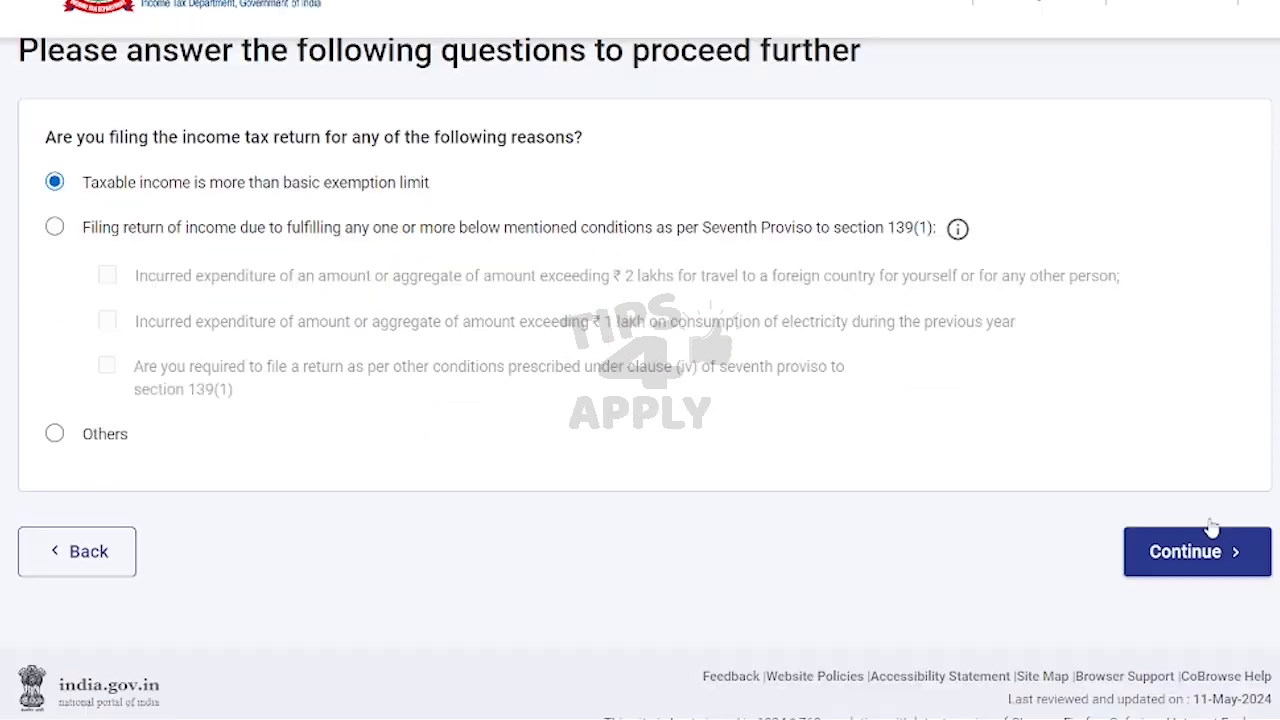
left_click(1189, 497)
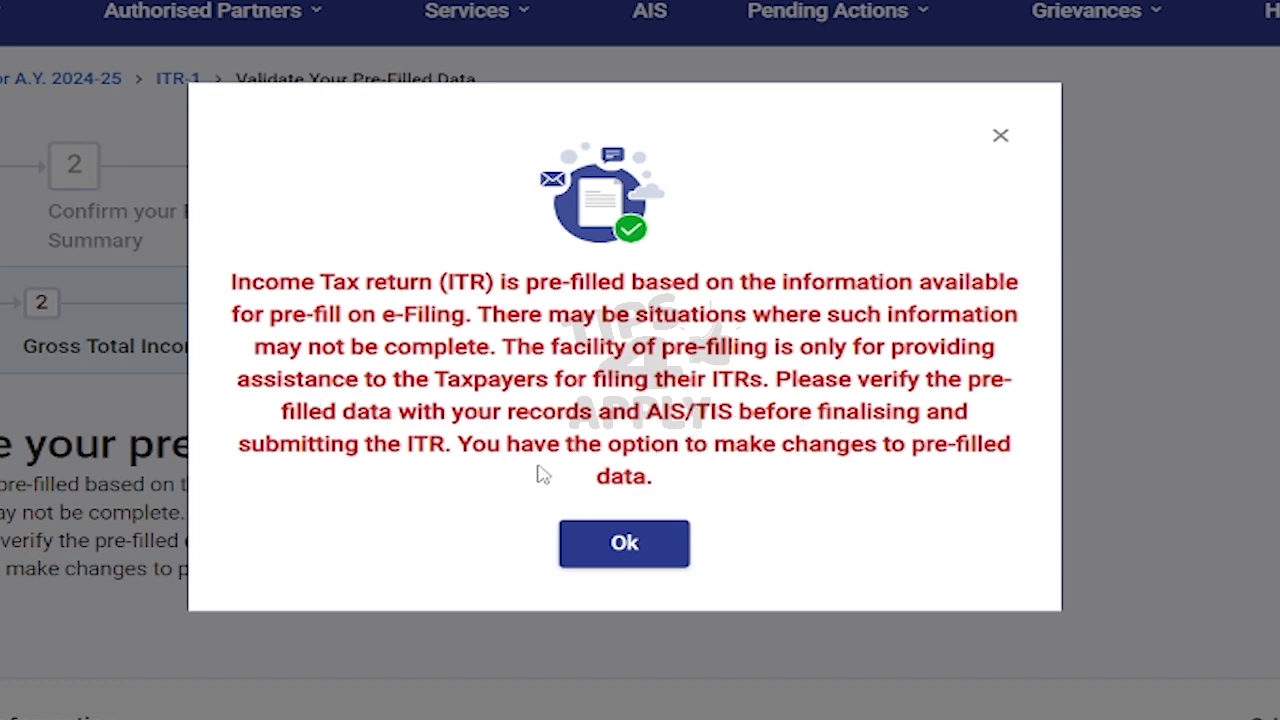
Step: Answer No to opting out of the new tax regime and confirm personal and bank details
left_click(632, 548)
scroll(635, 400, "down", 1)
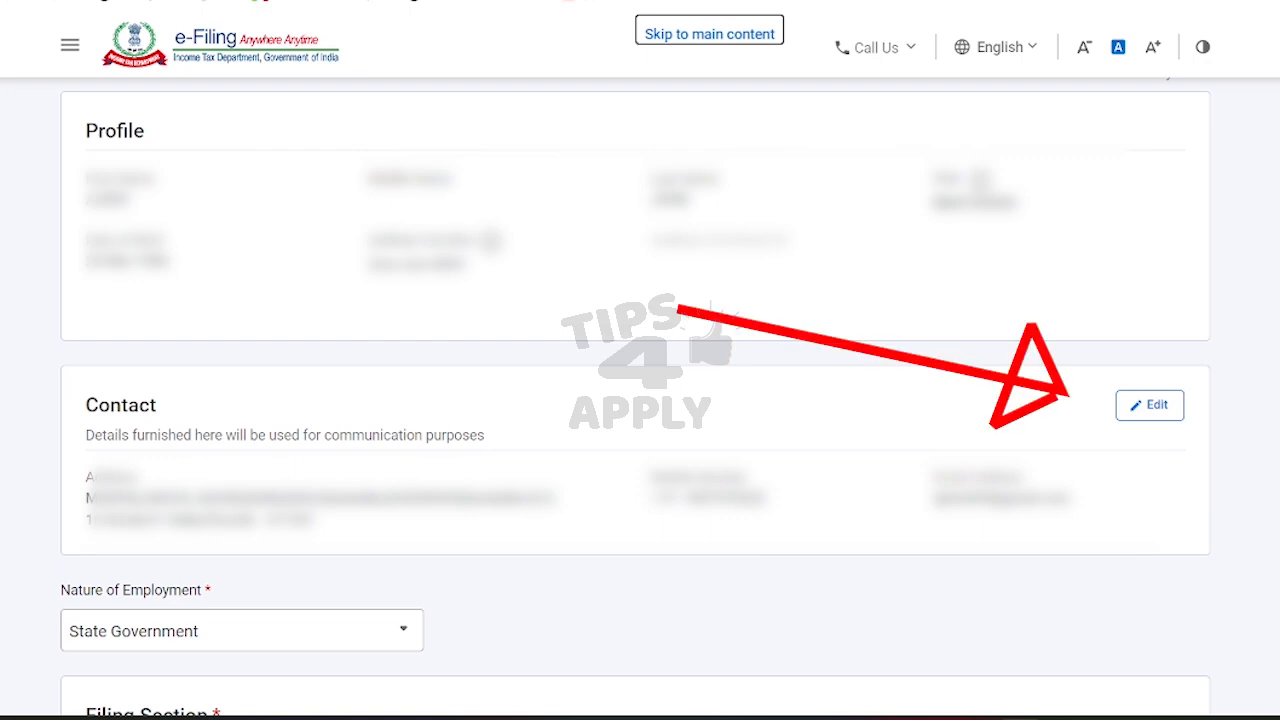
scroll(640, 400, "down", 5)
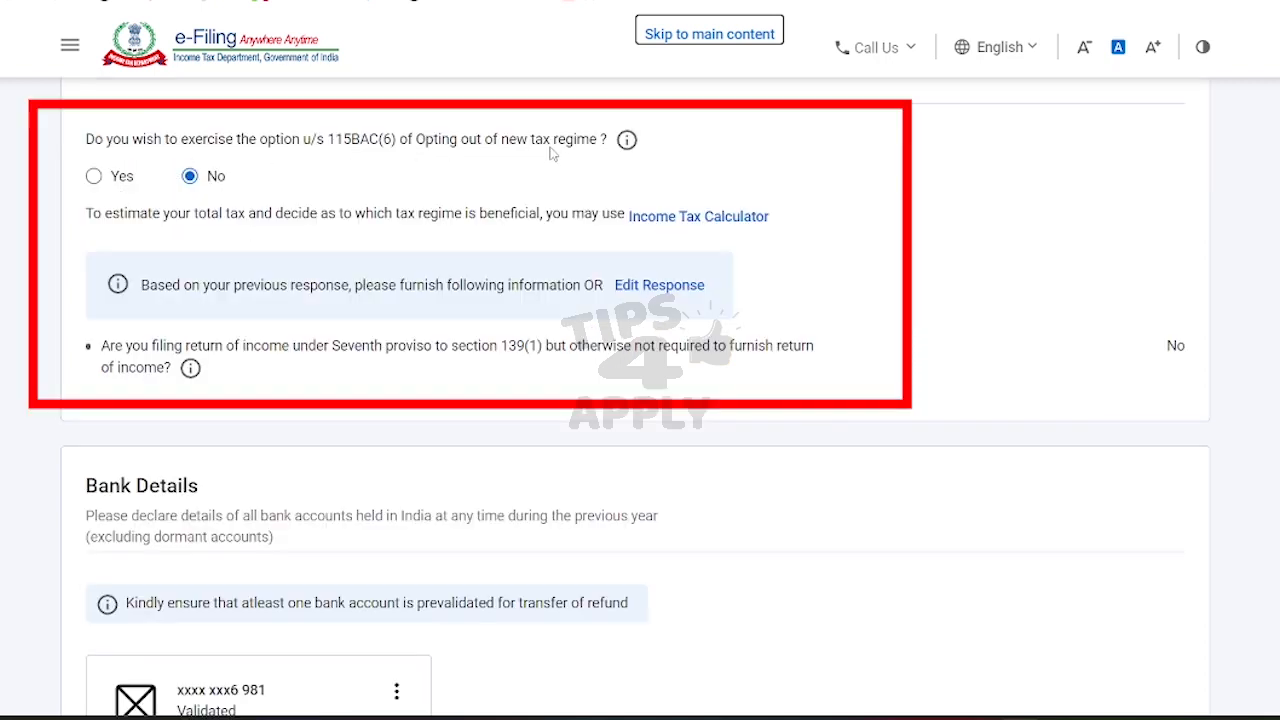
double_click(216, 177)
left_click(216, 177)
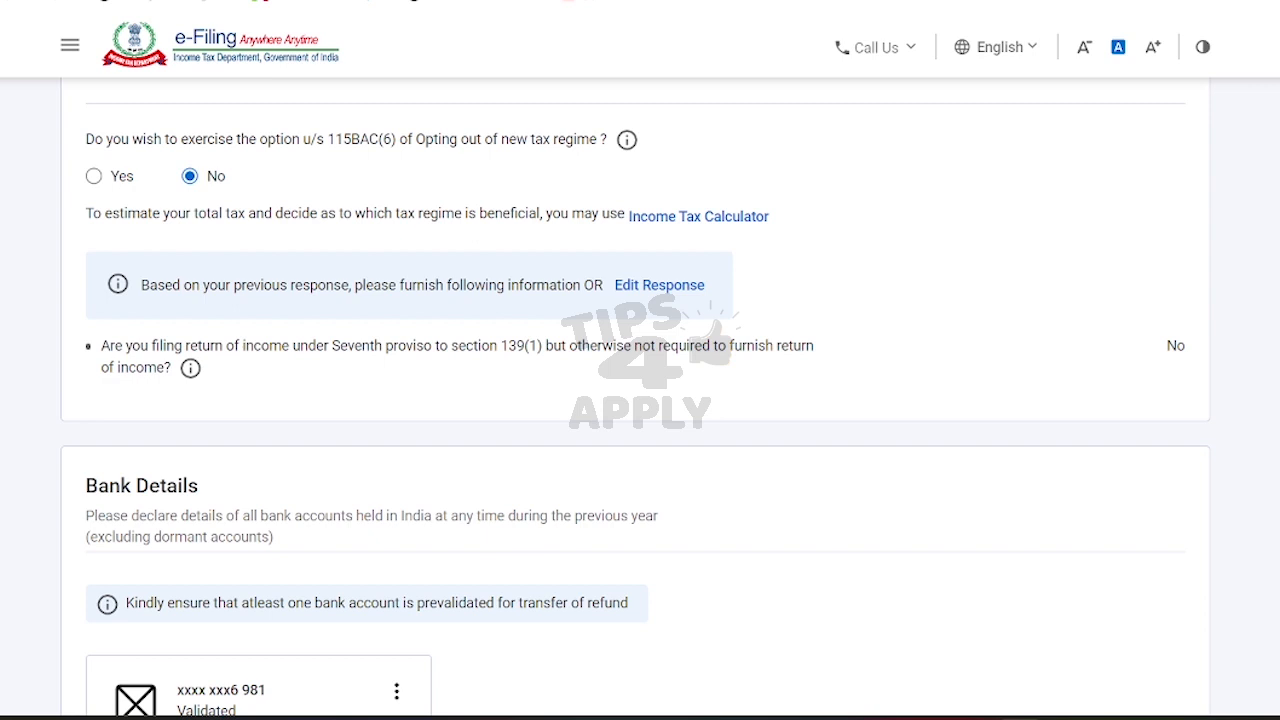
scroll(635, 400, "down", 3)
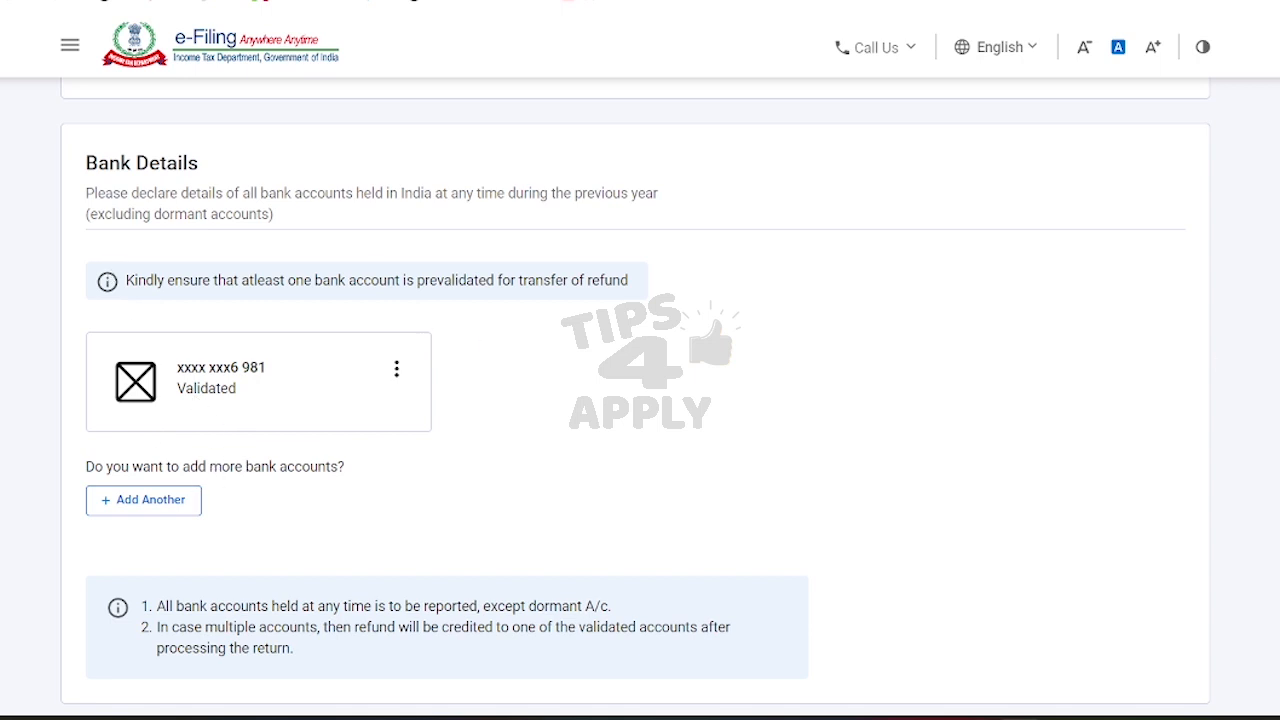
scroll(640, 400, "down", 2)
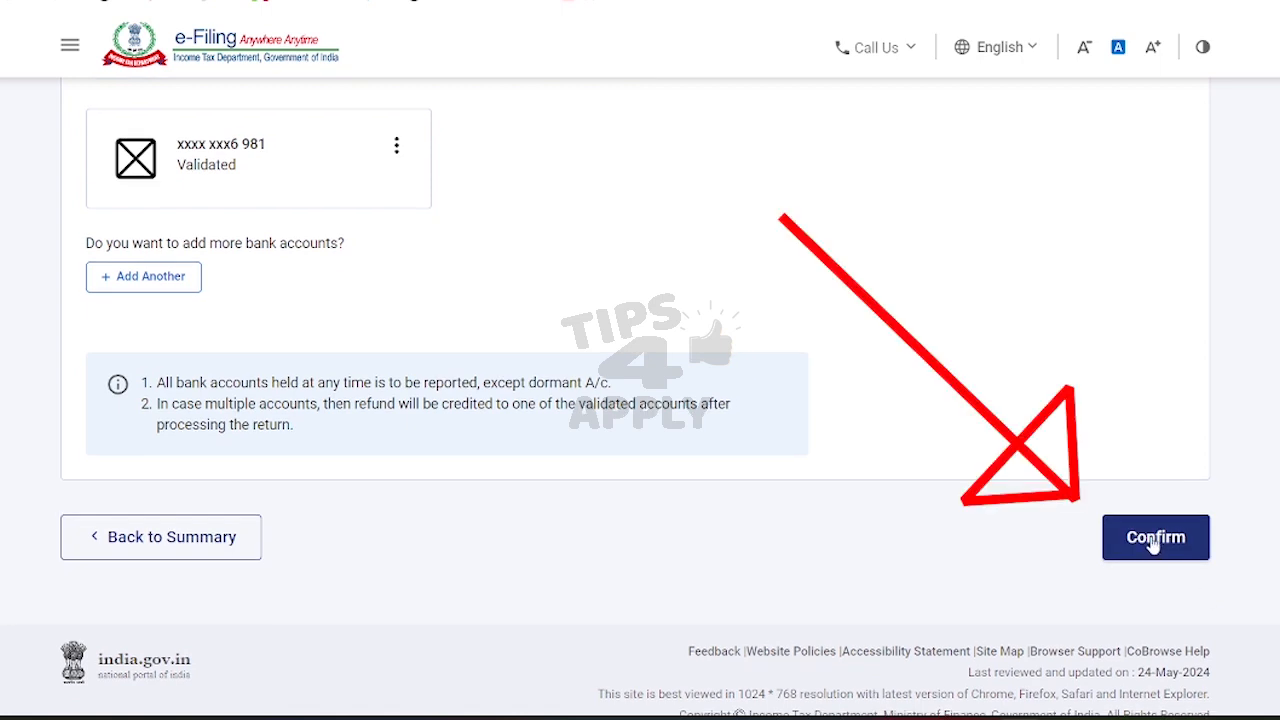
left_click(1158, 540)
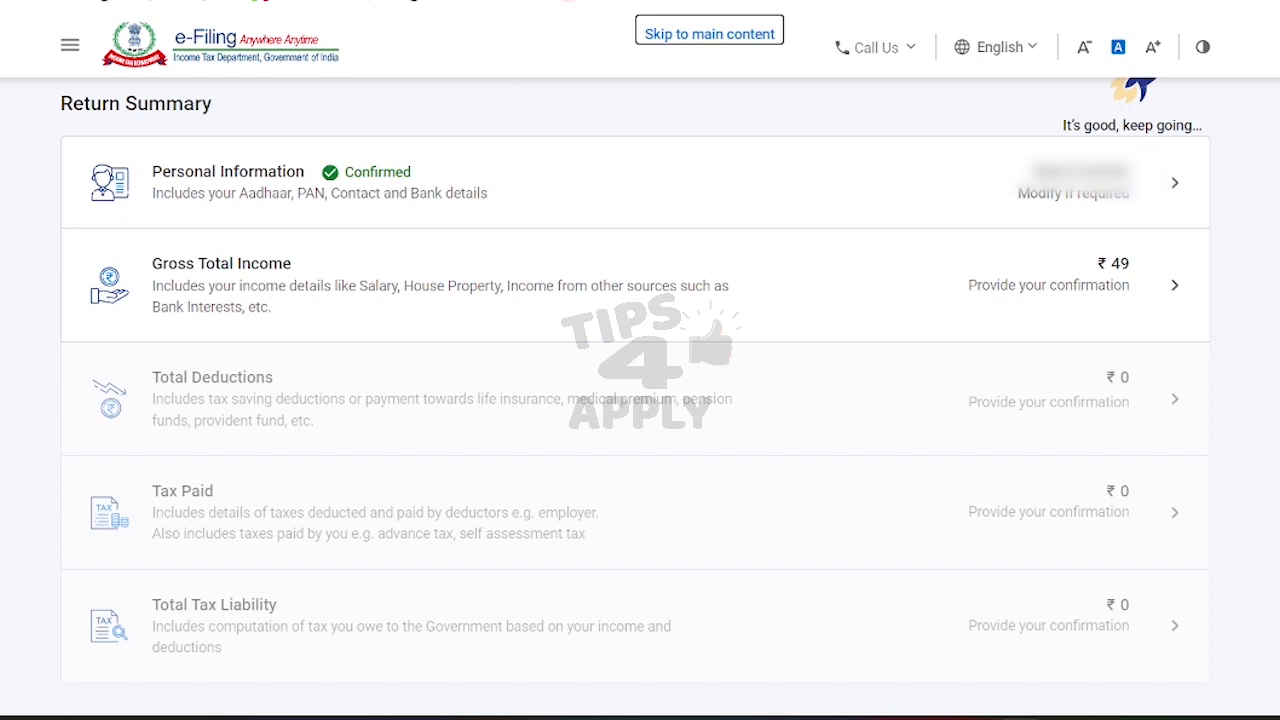
Step: Open Gross Total Income and continue past the salary exemption questions to review income sources
scroll(1060, 180, "down", 1)
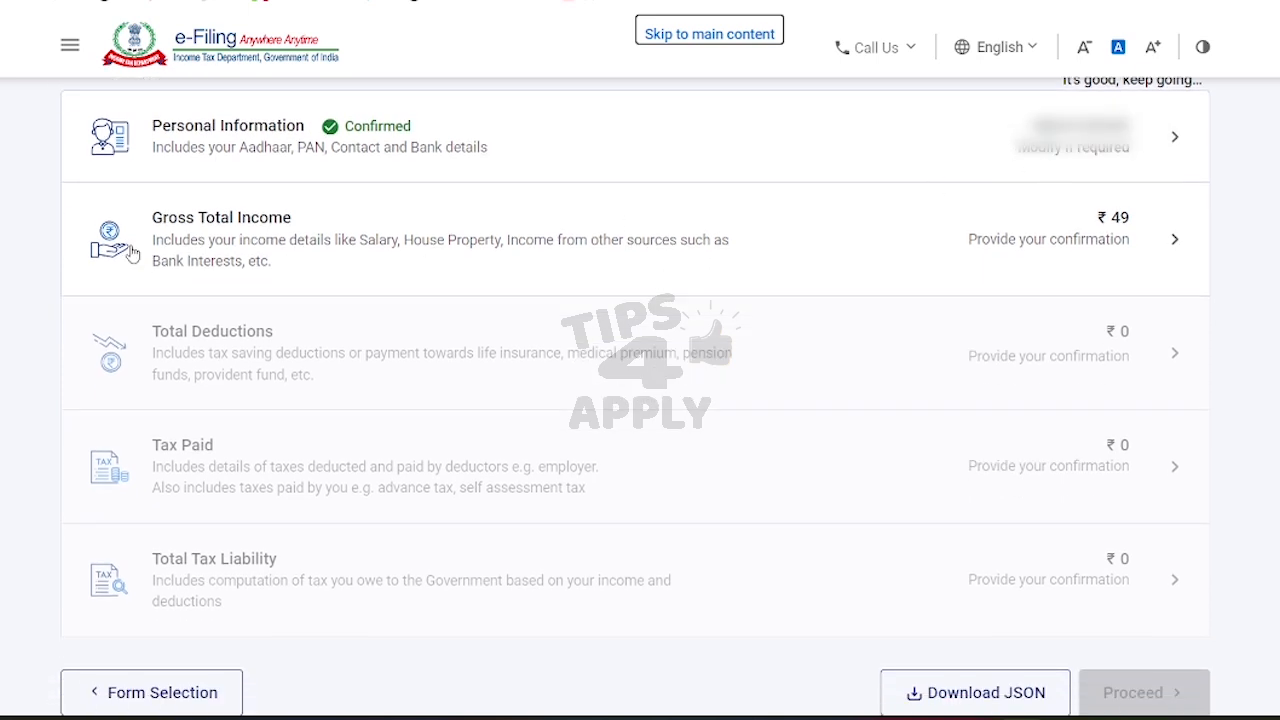
left_click(1125, 249)
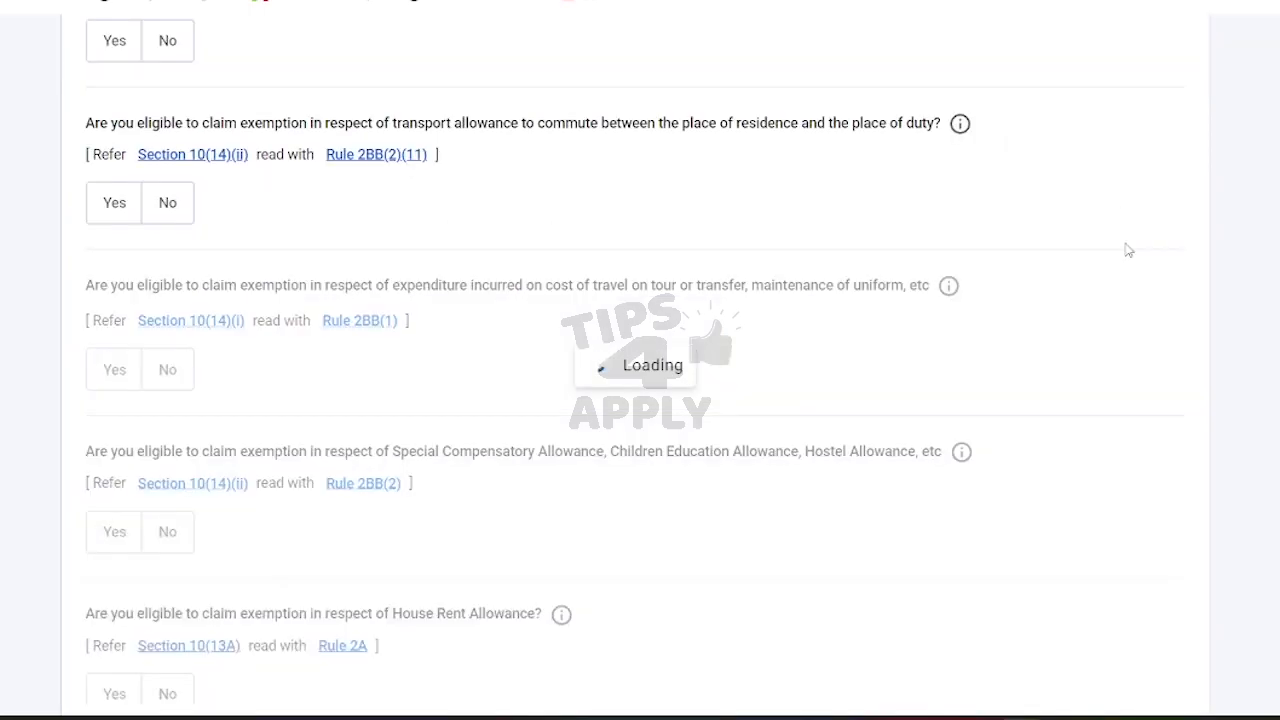
scroll(640, 420, "down", 3)
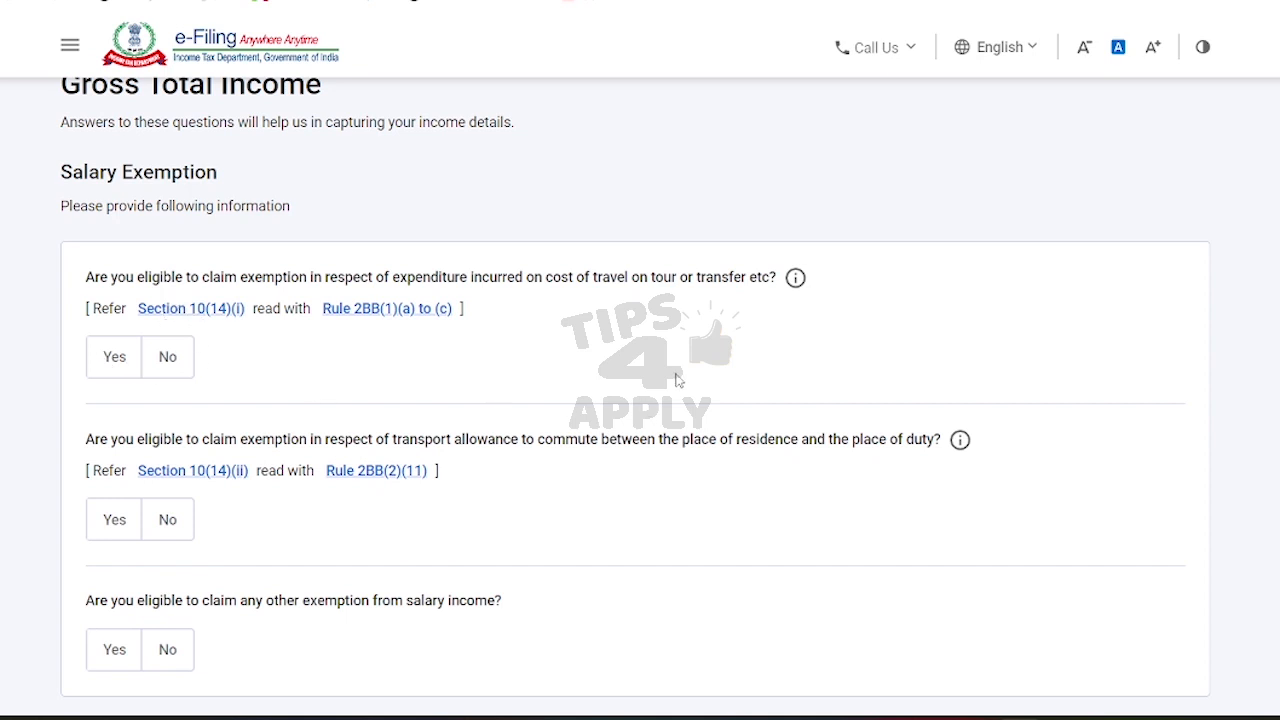
scroll(675, 383, "down", 3)
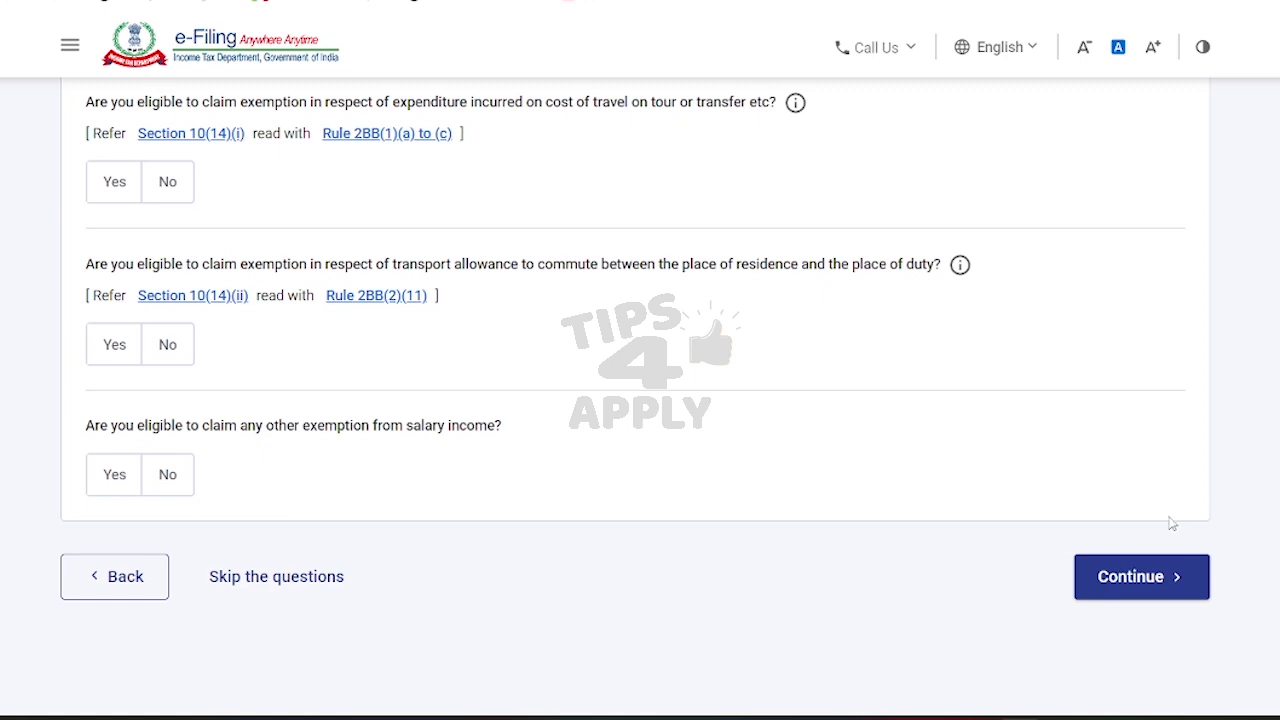
left_click(1143, 578)
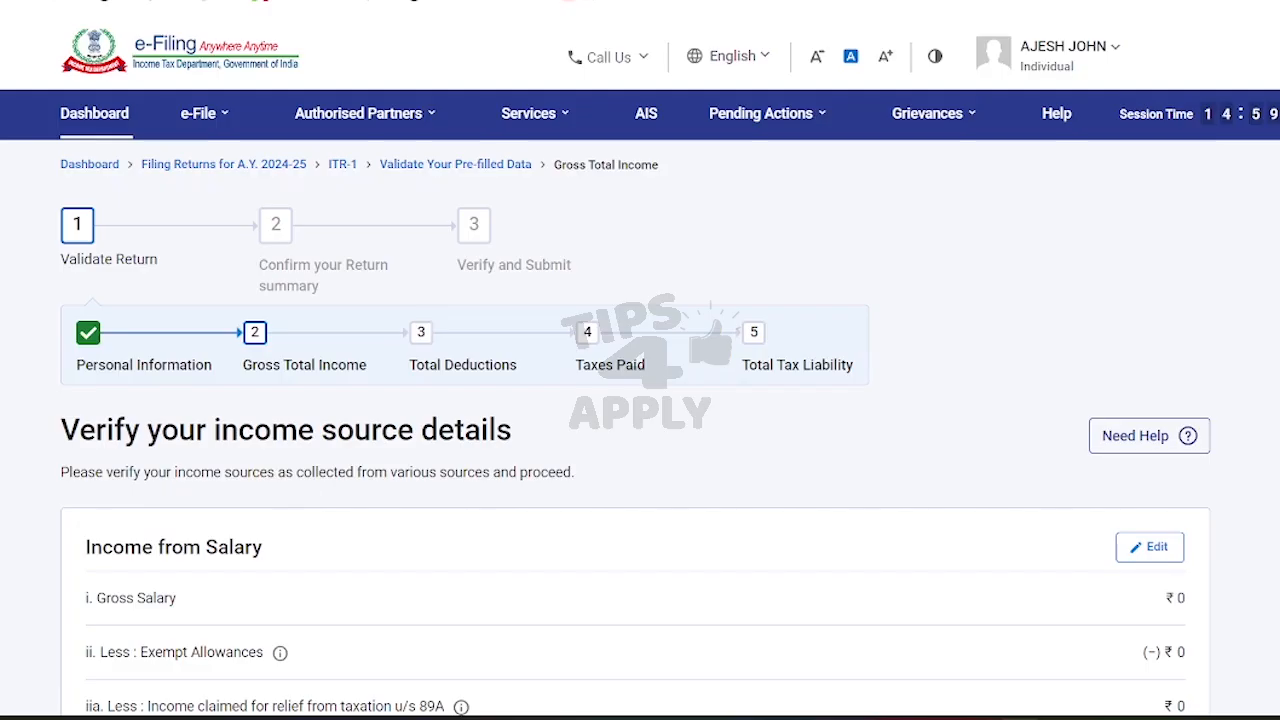
scroll(640, 437, "down", 5)
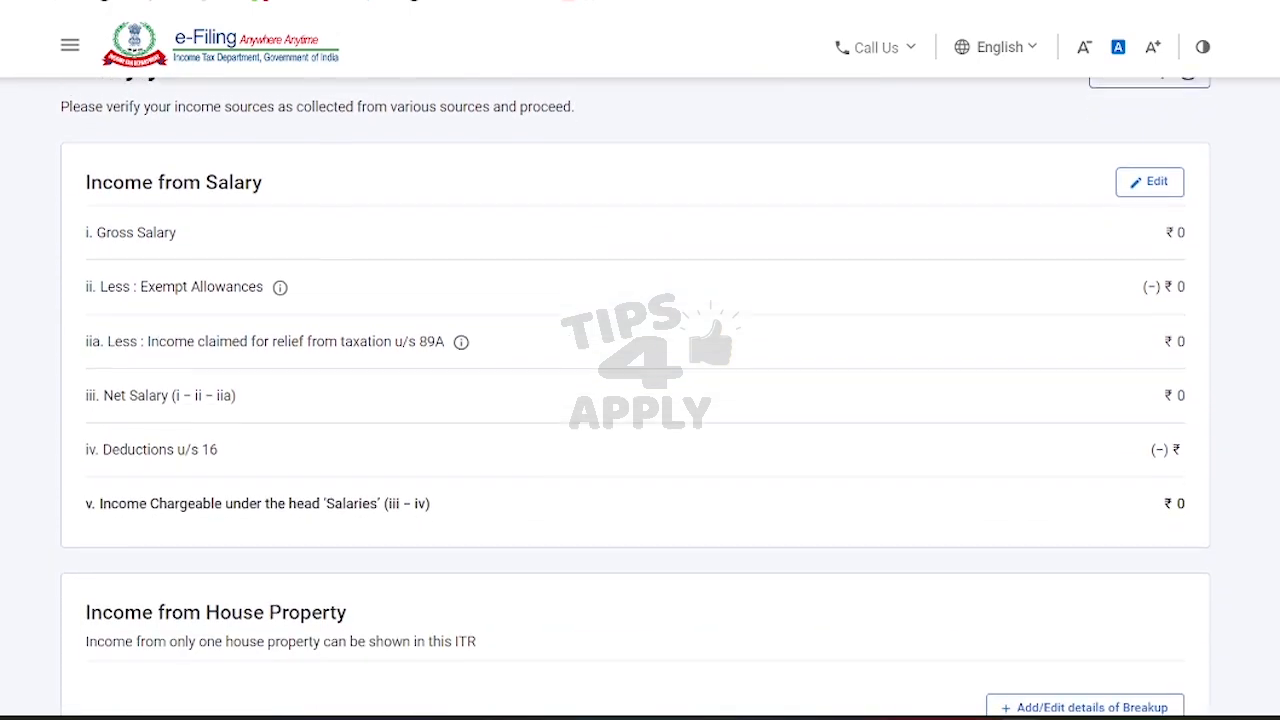
scroll(640, 400, "down", 1)
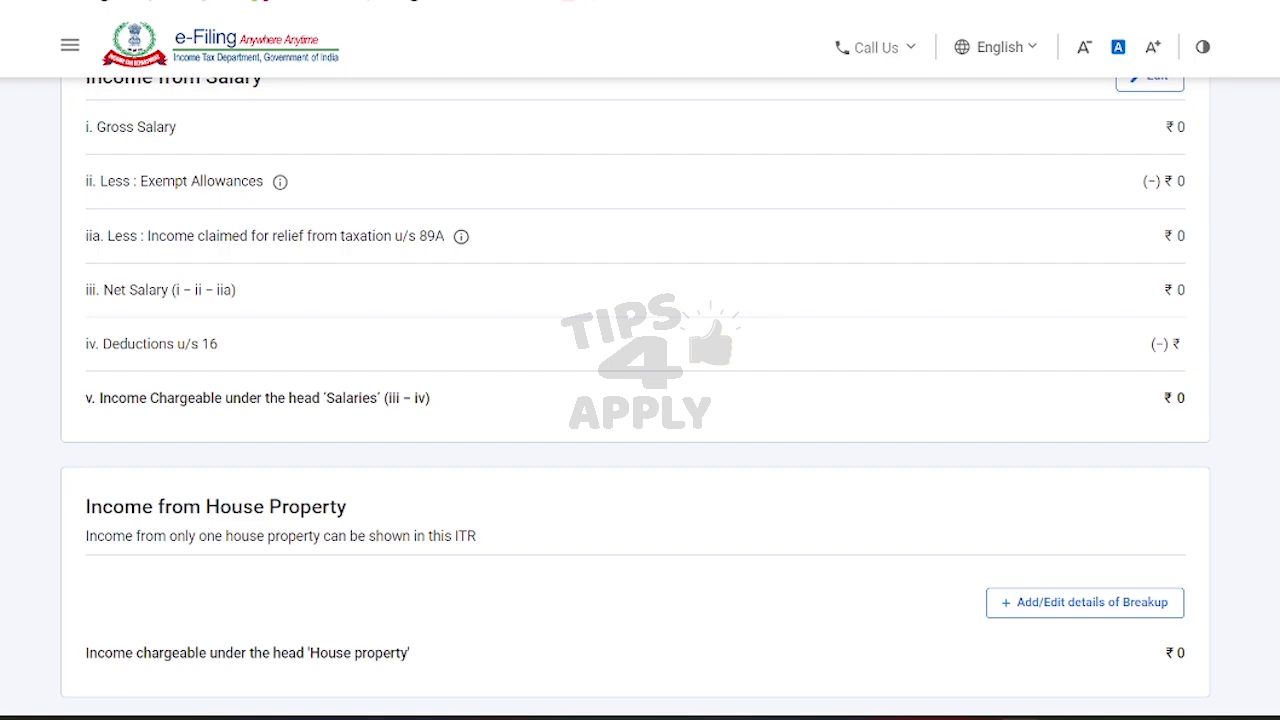
scroll(635, 396, "up", 1)
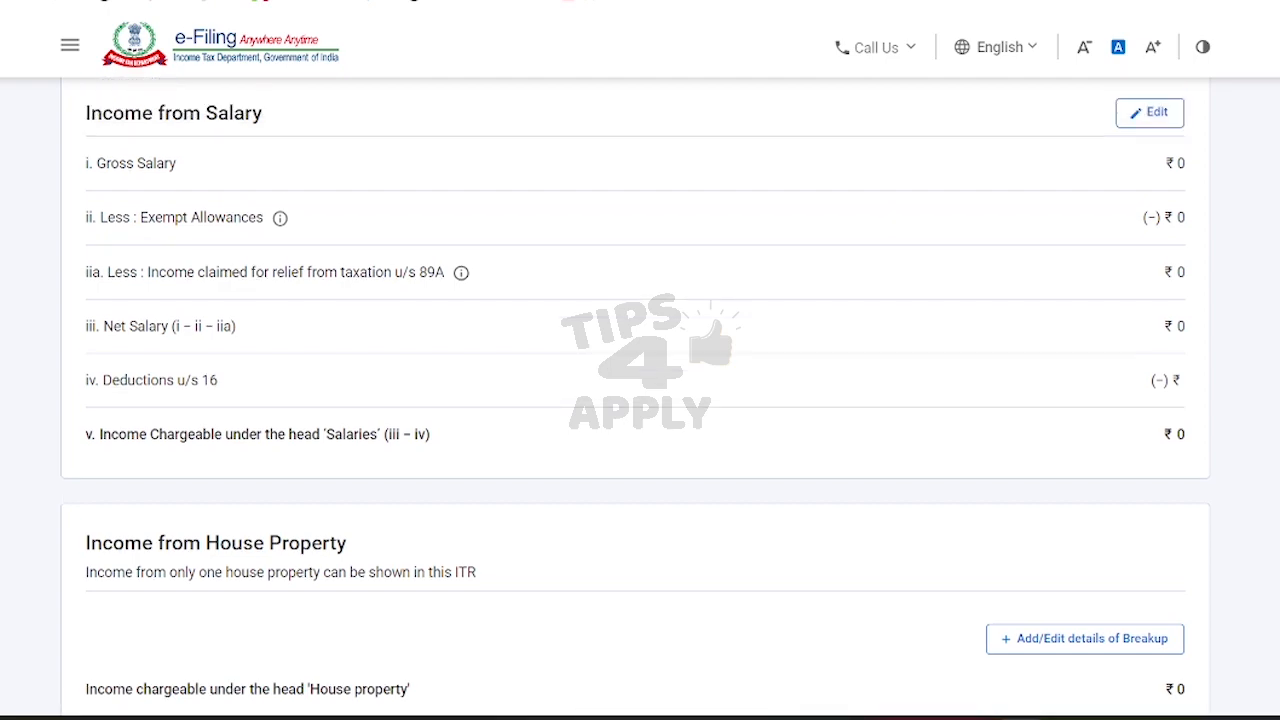
scroll(1248, 260, "up", 4)
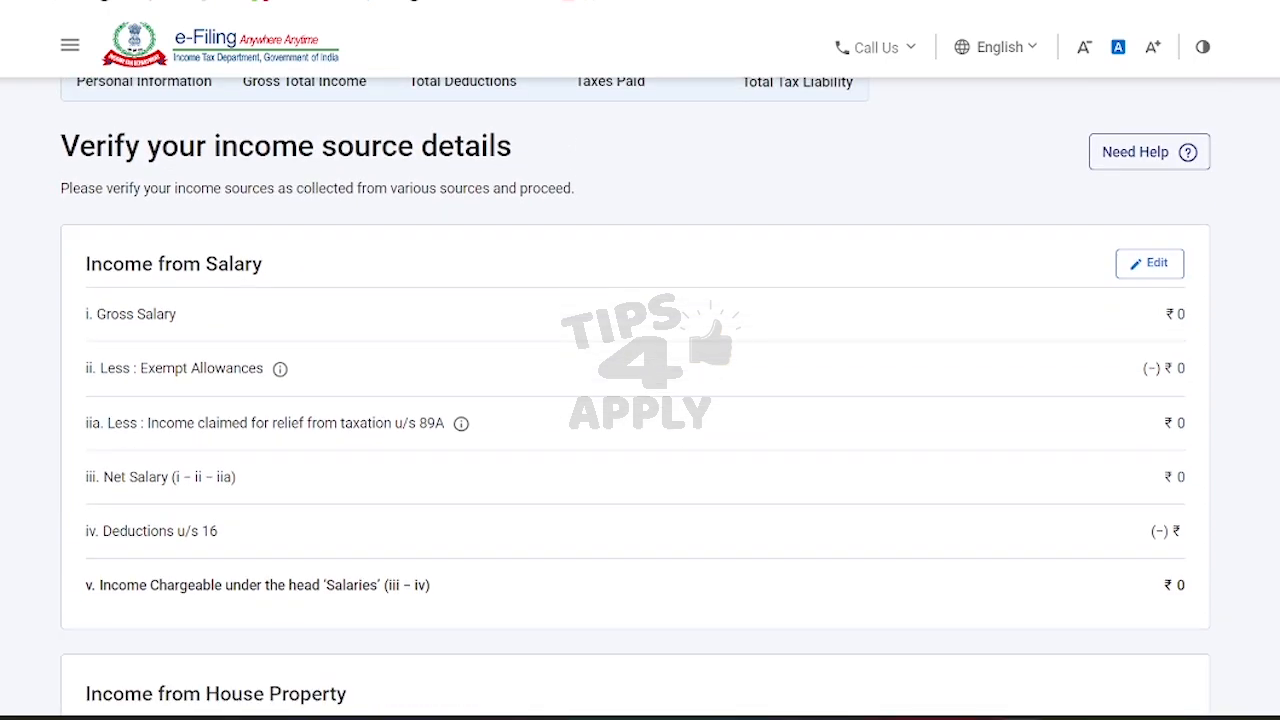
Step: Enter 748000 as salary under section 17(1) and save the salary income
left_click(1157, 266)
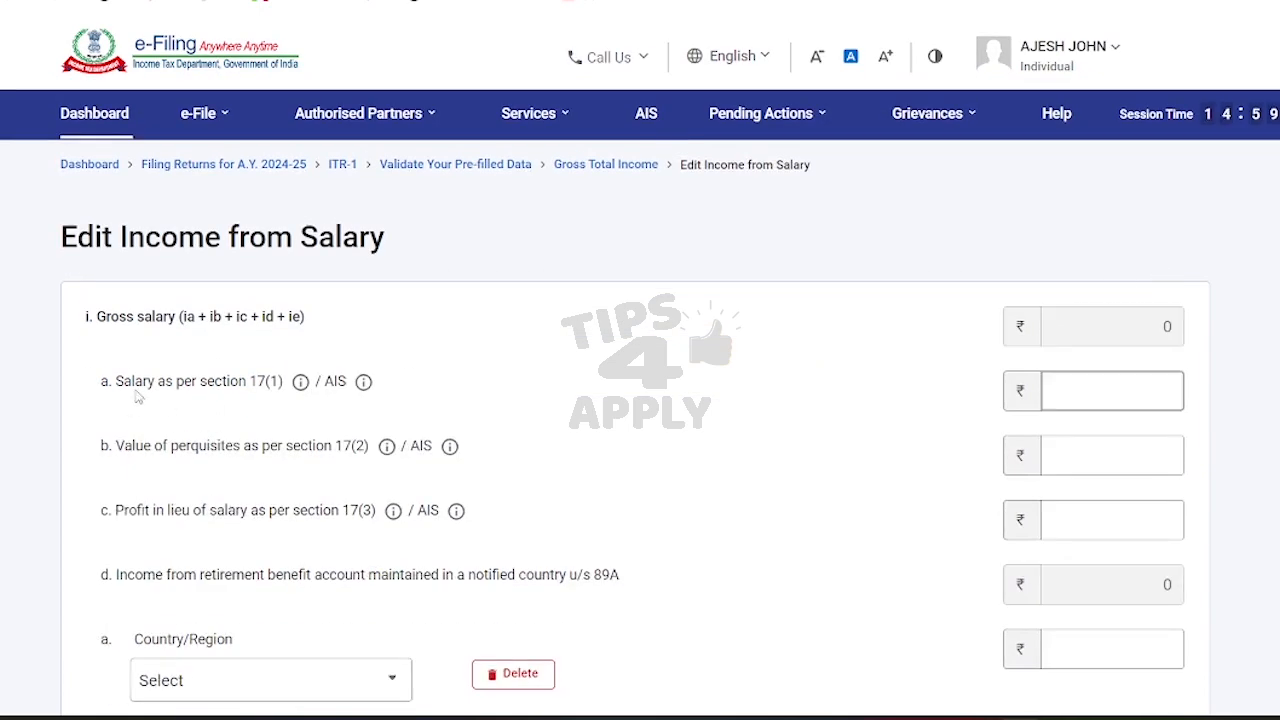
left_click_drag(135, 390, 240, 390)
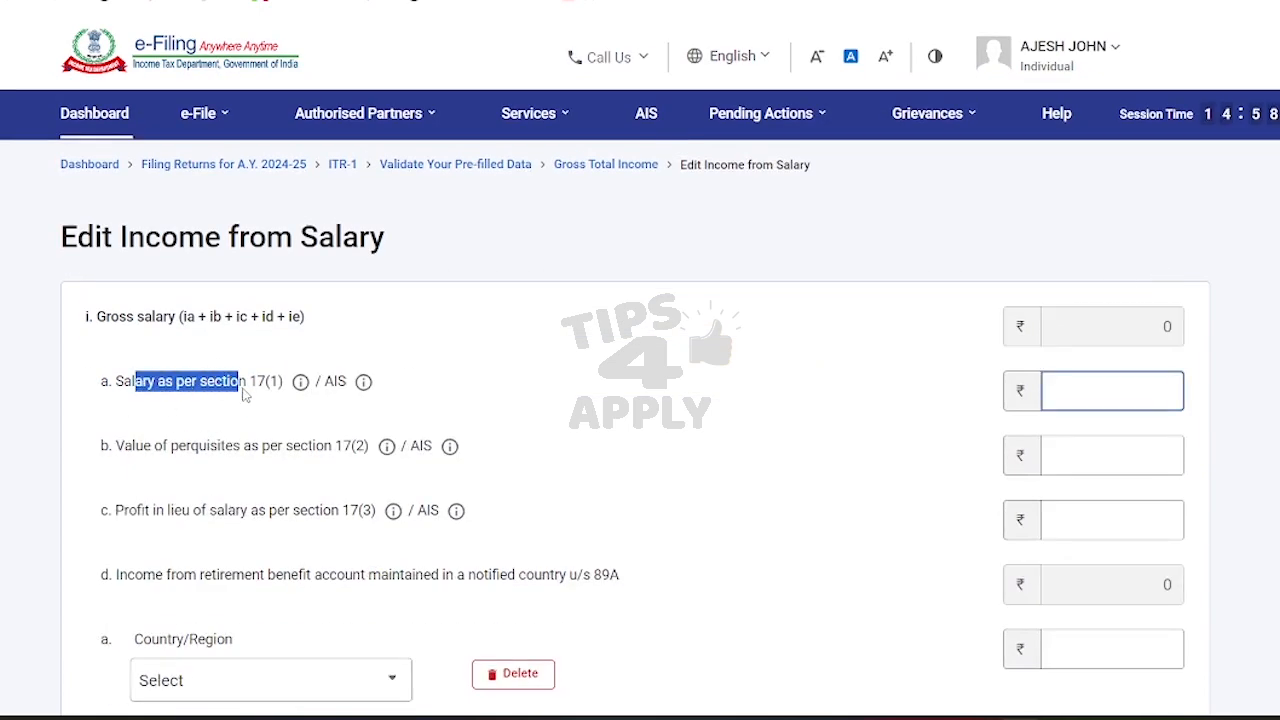
left_click(1119, 399)
type("74800")
type("000")
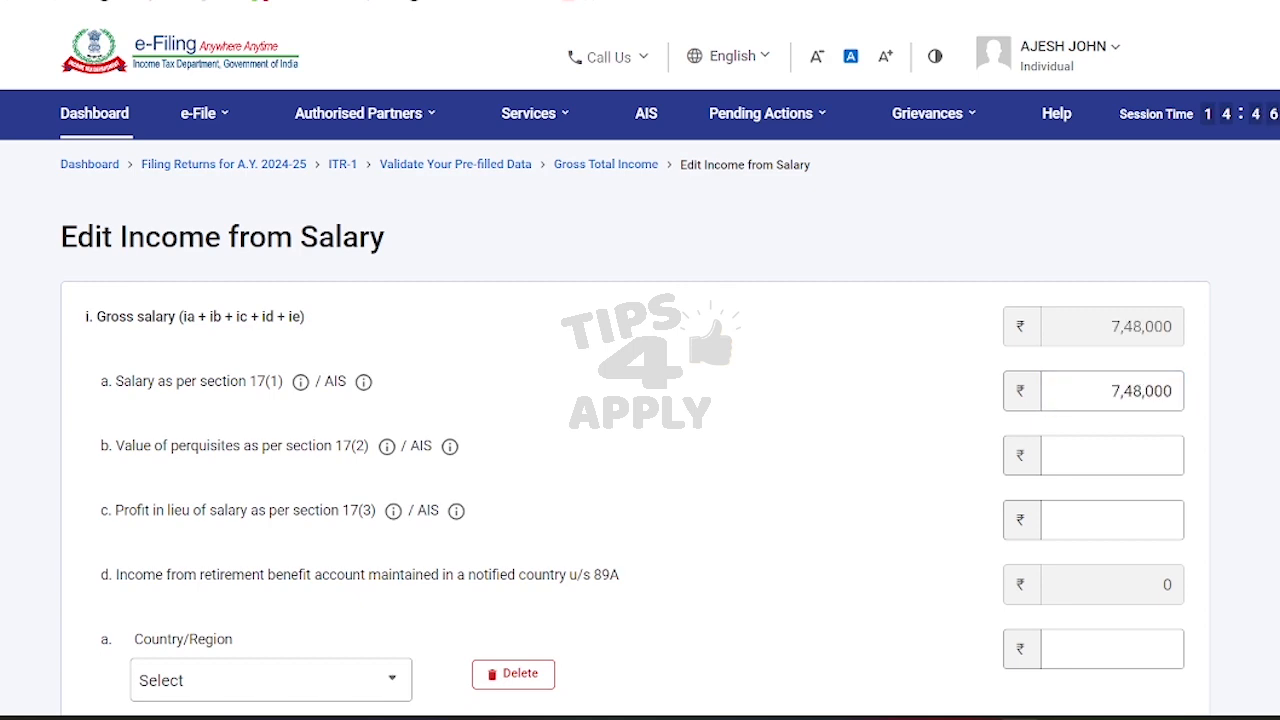
scroll(1120, 392, "down", 10)
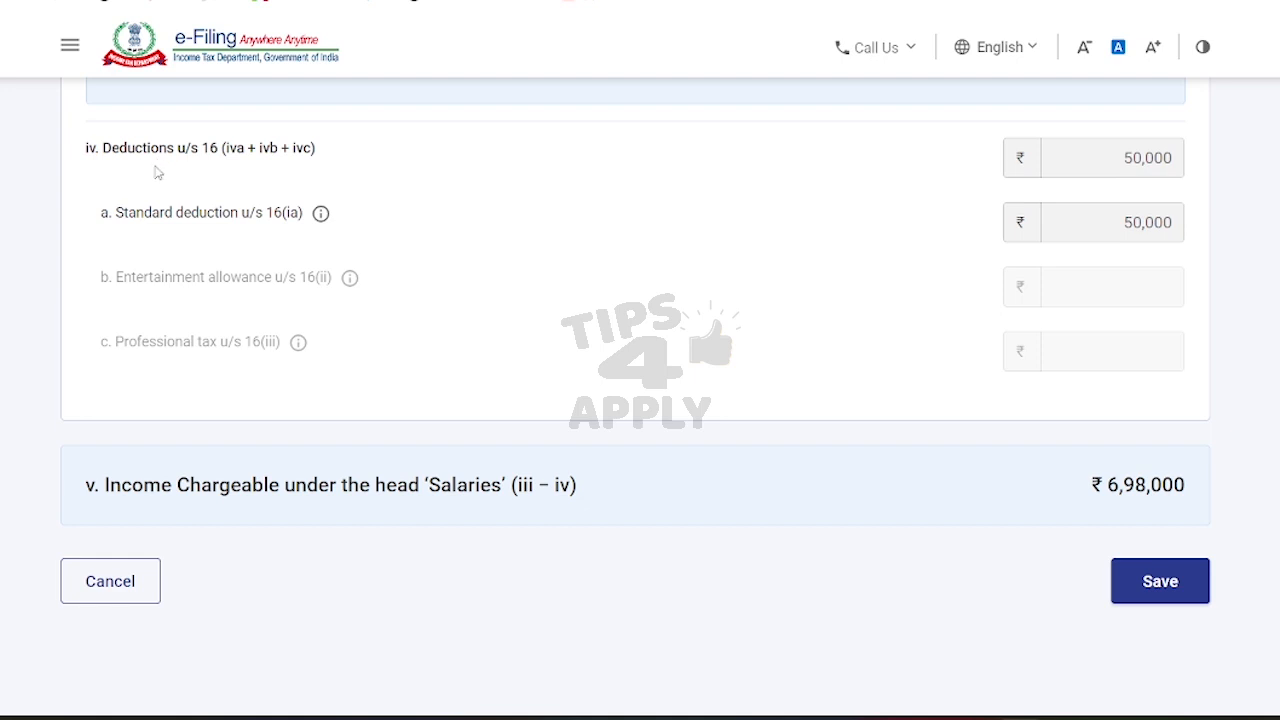
left_click_drag(123, 215, 239, 216)
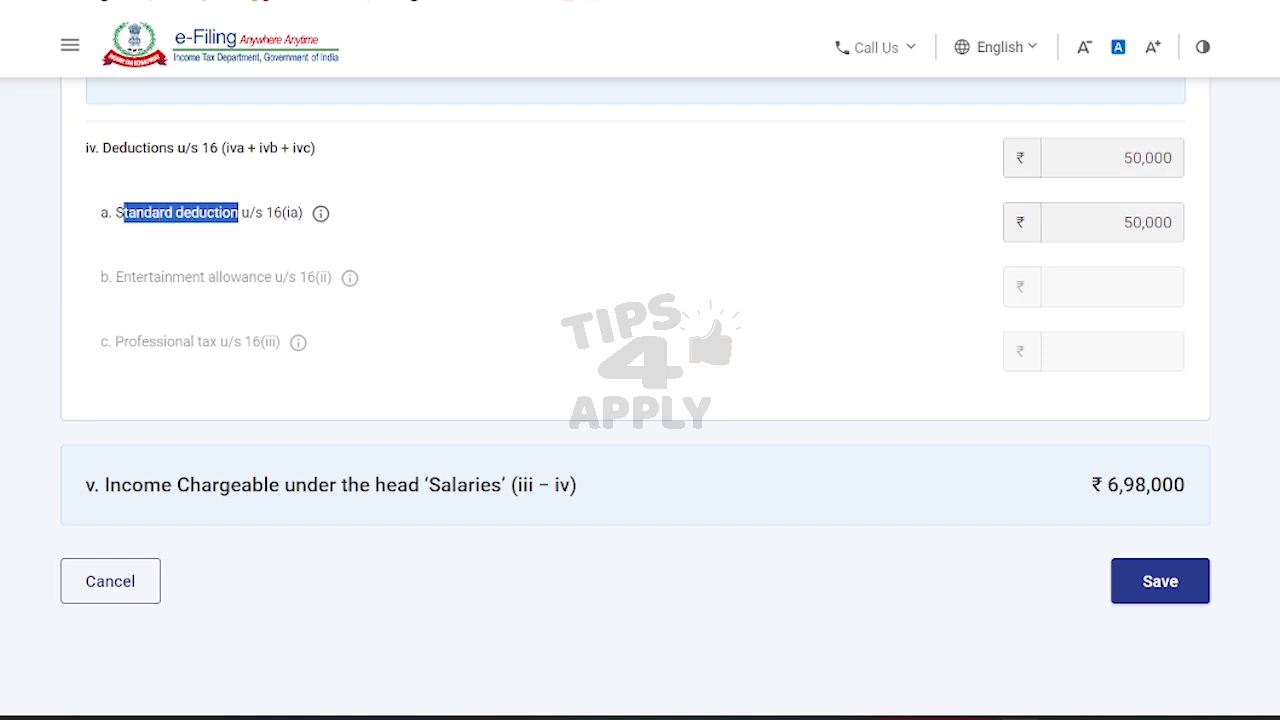
scroll(635, 398, "up", 1)
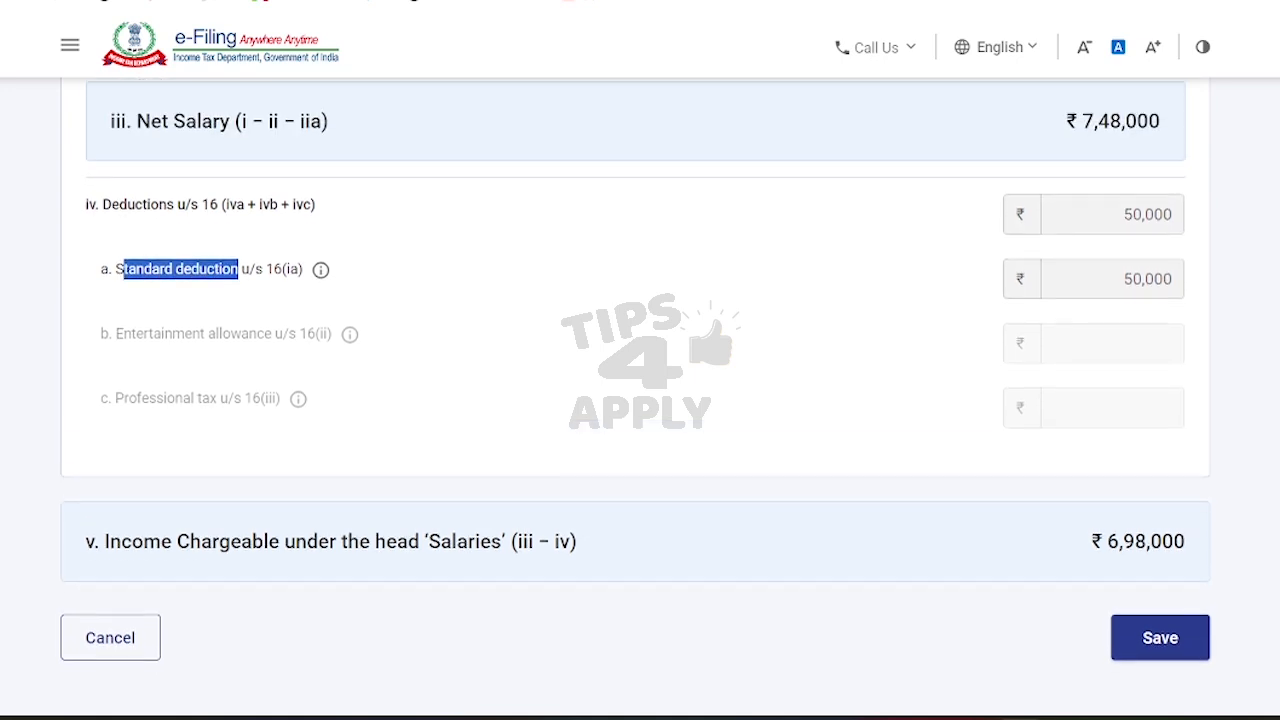
scroll(1231, 398, "up", 1)
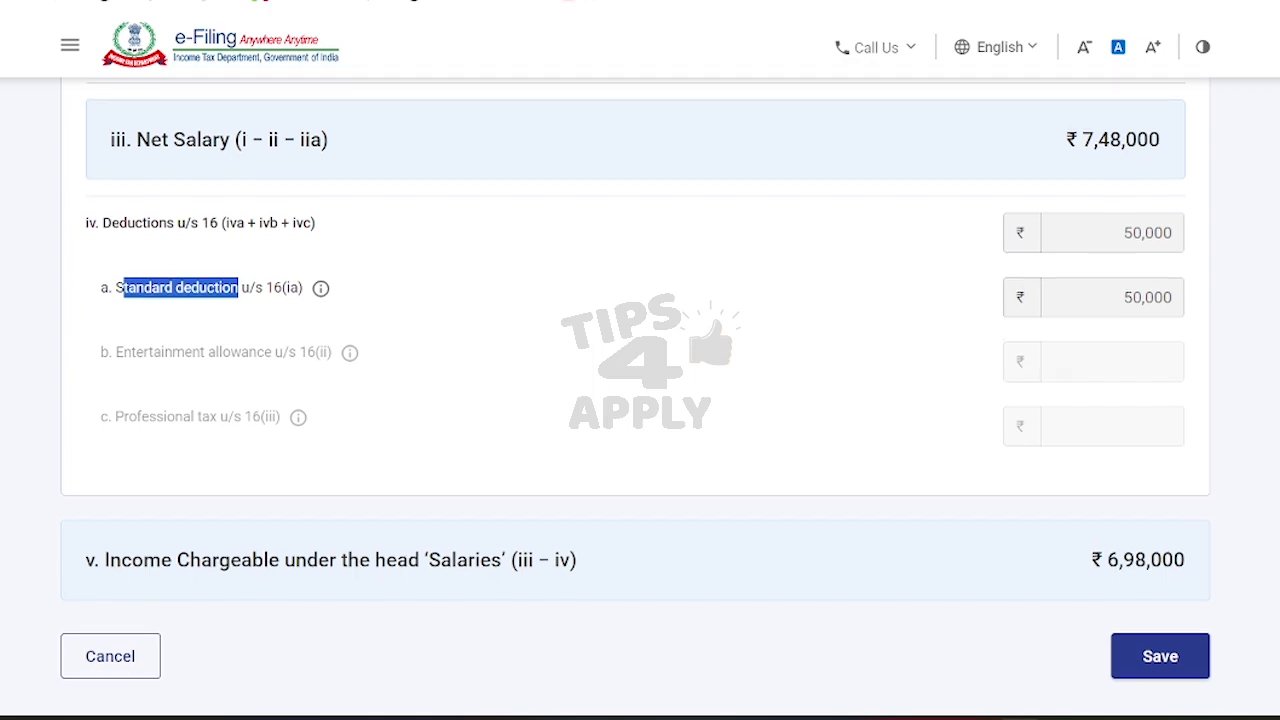
left_click(1172, 668)
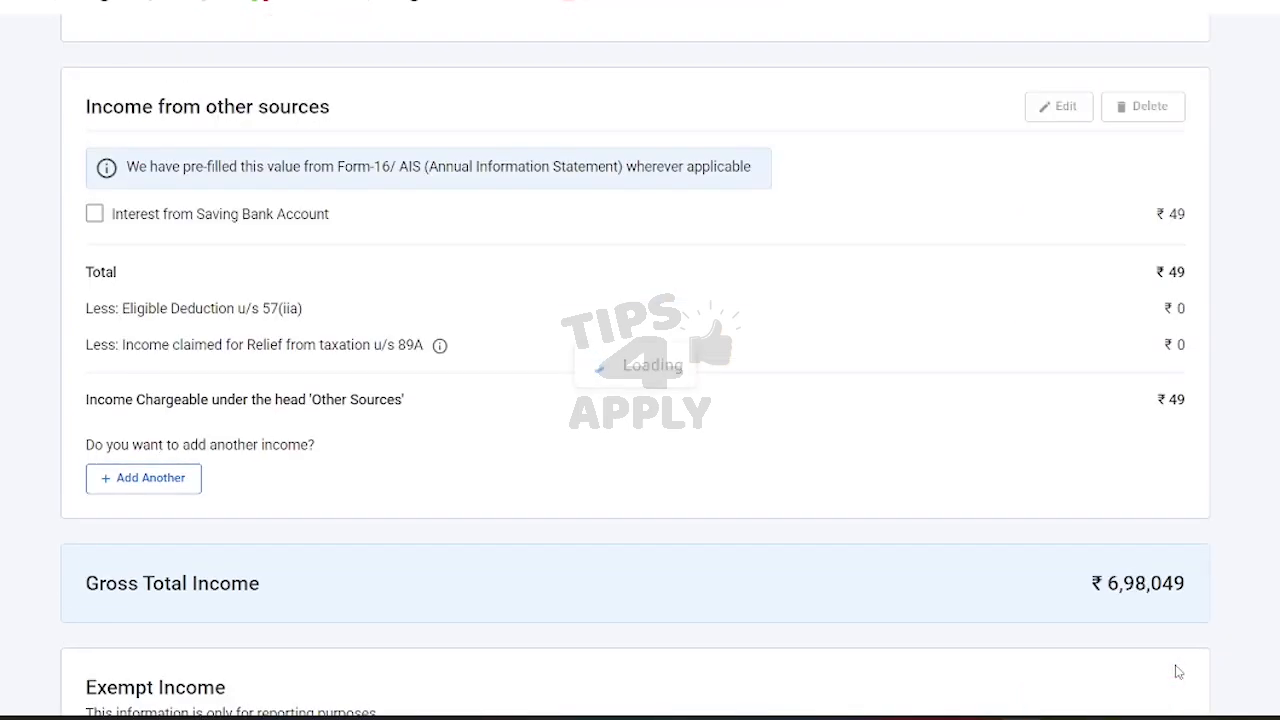
Step: Review the income details and confirm Gross Total Income of ₹6,98,049
scroll(640, 400, "down", 5)
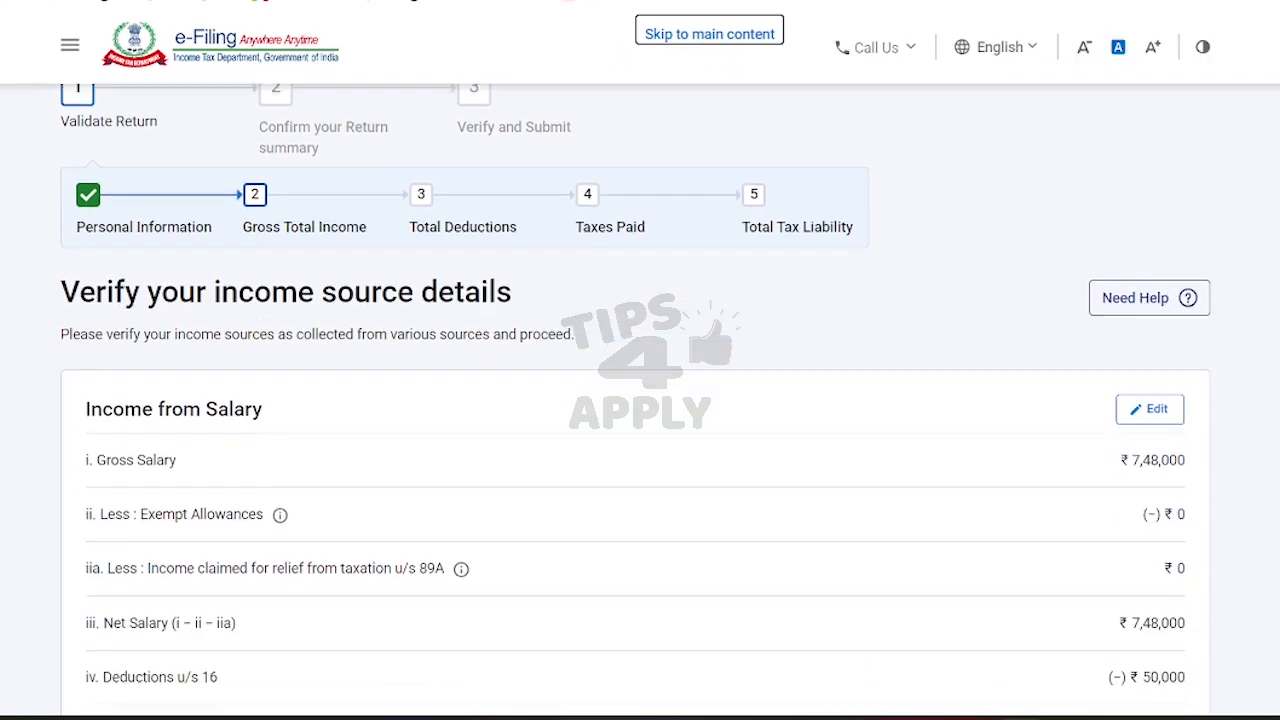
scroll(640, 400, "down", 3)
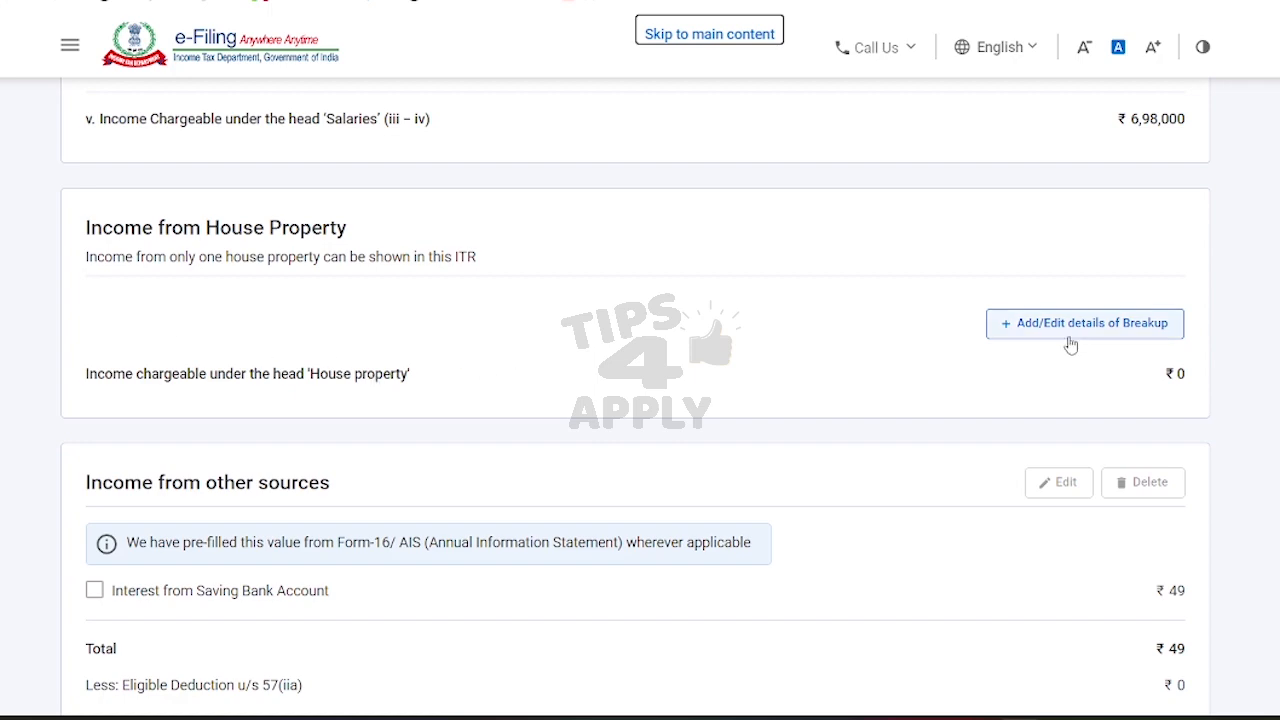
scroll(635, 410, "down", 3)
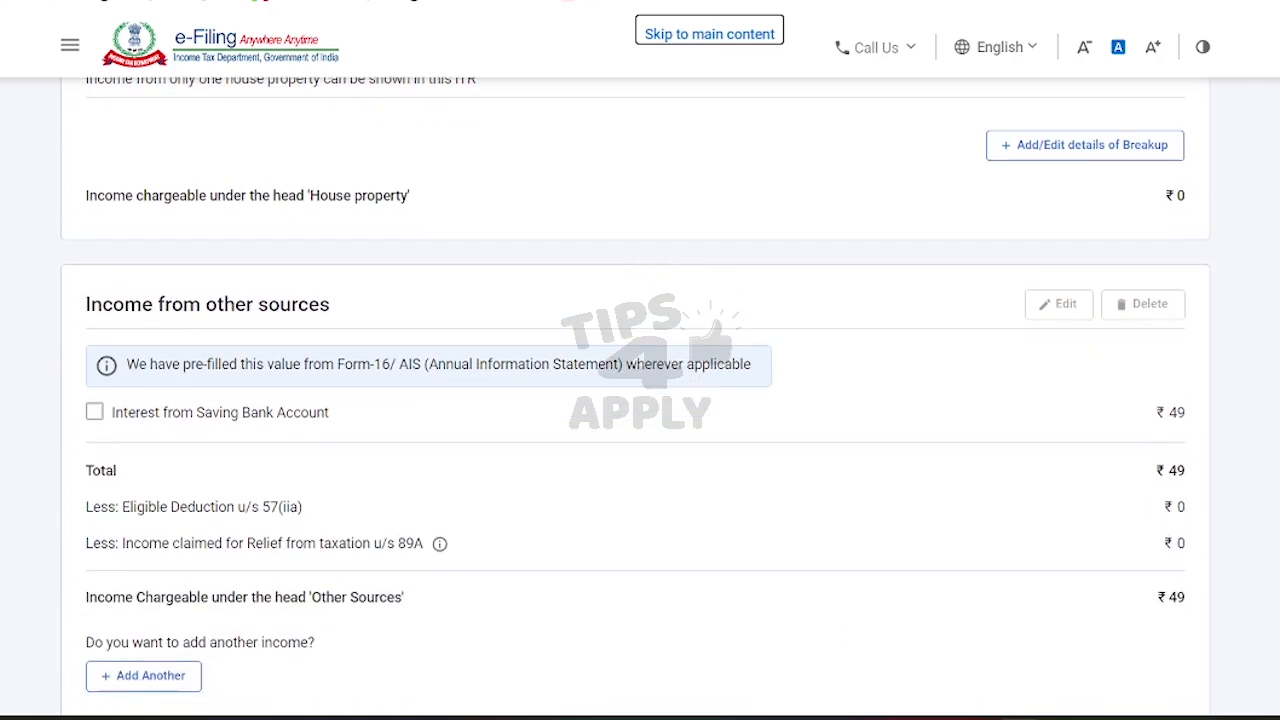
scroll(635, 400, "down", 2)
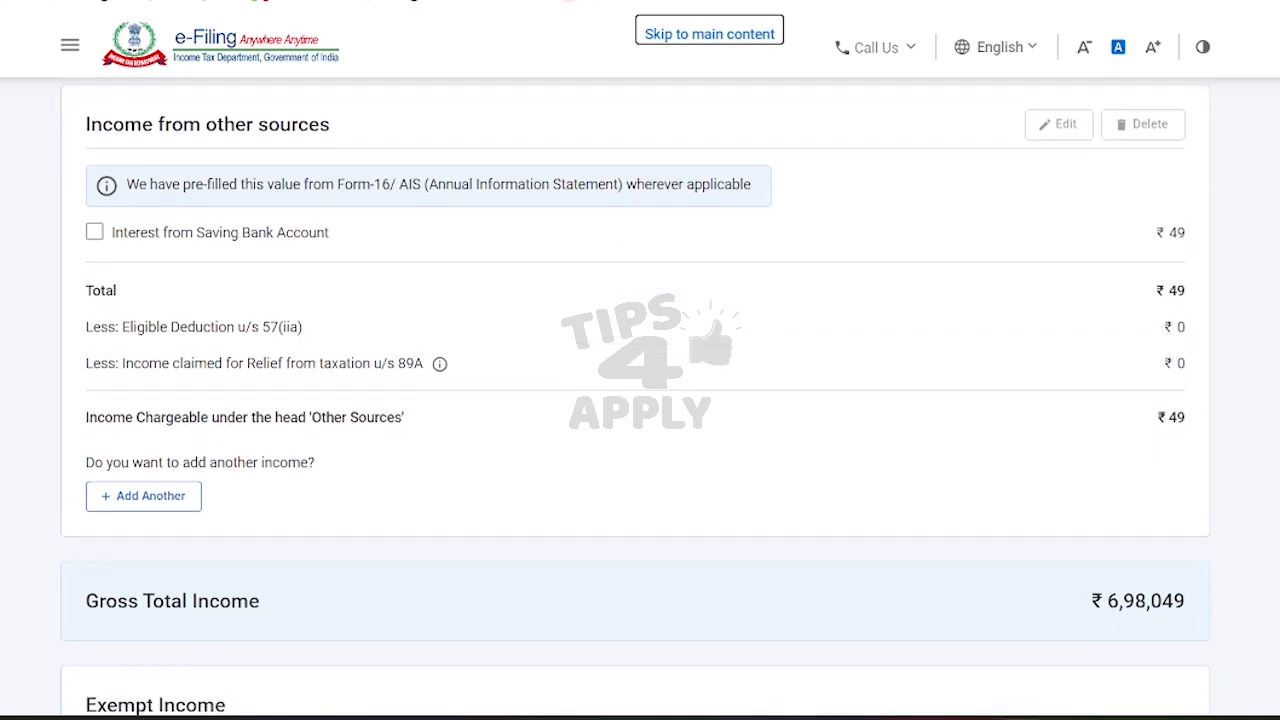
scroll(635, 400, "up", 1)
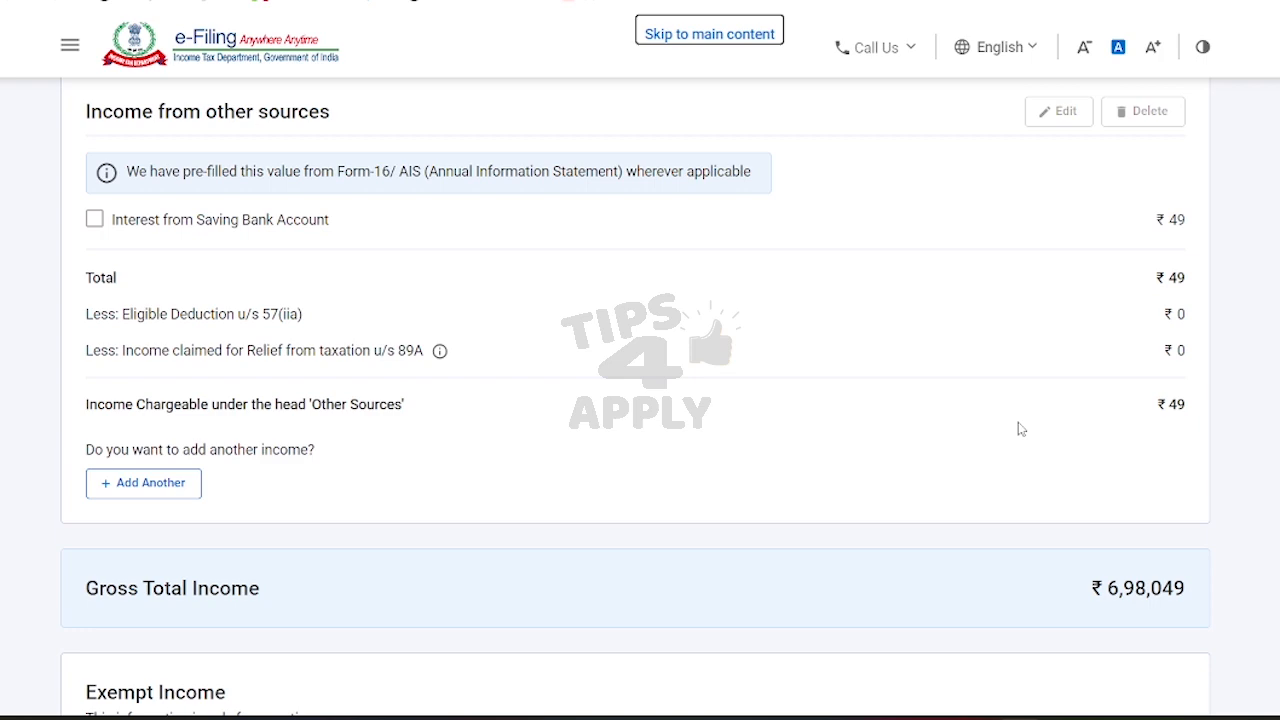
scroll(1020, 428, "down", 3)
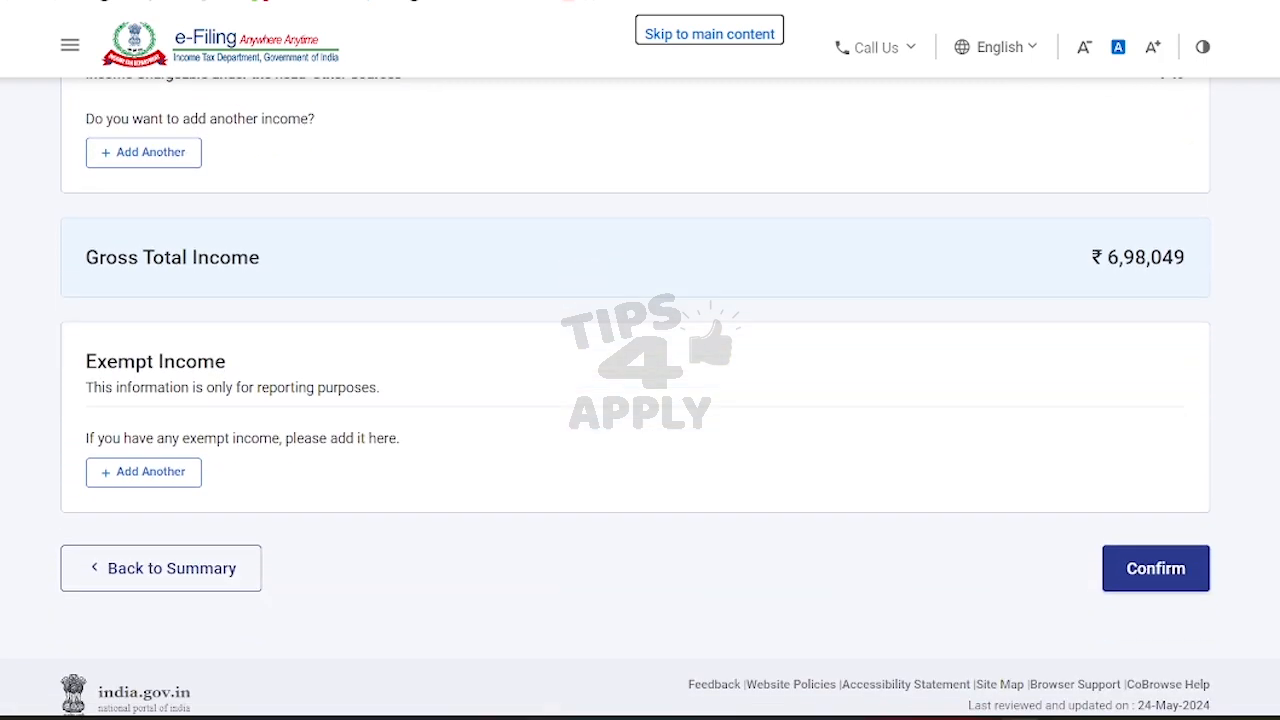
left_click(1157, 580)
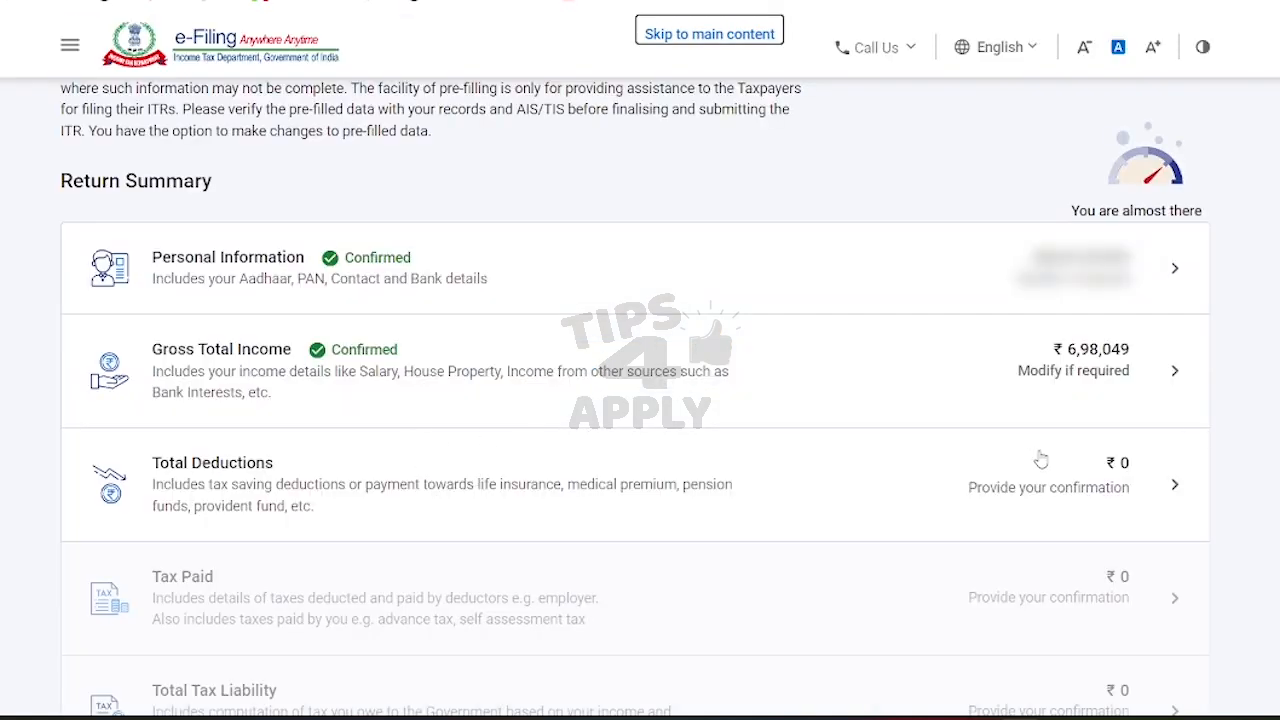
Step: Open Total Deductions, pass the 80CCD(2) question and confirm deductions at ₹0
left_click(1120, 487)
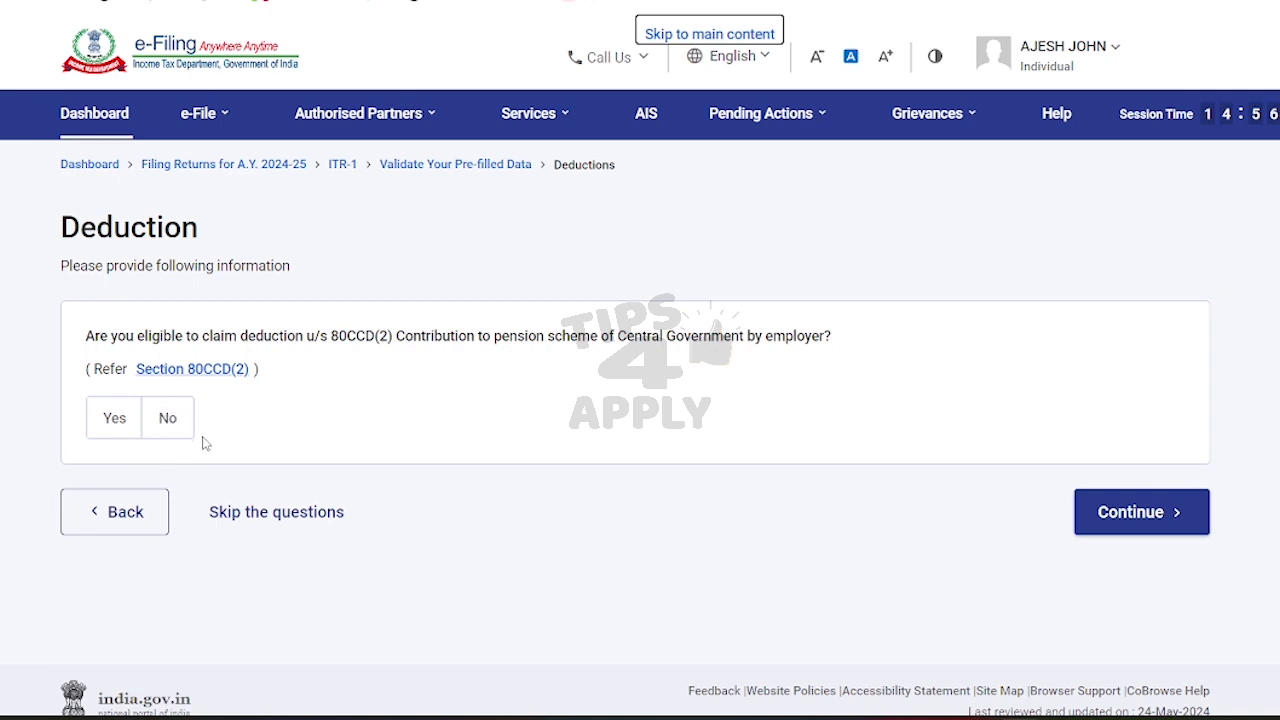
left_click(1152, 516)
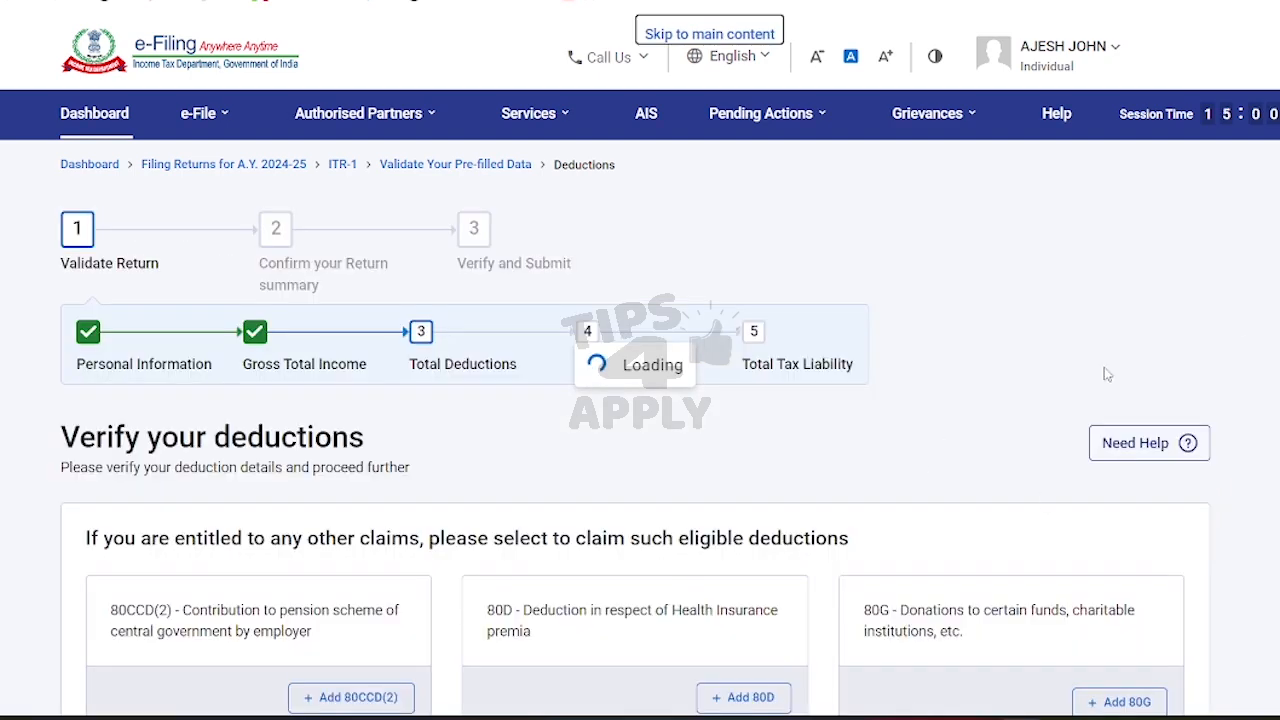
scroll(1106, 369, "down", 5)
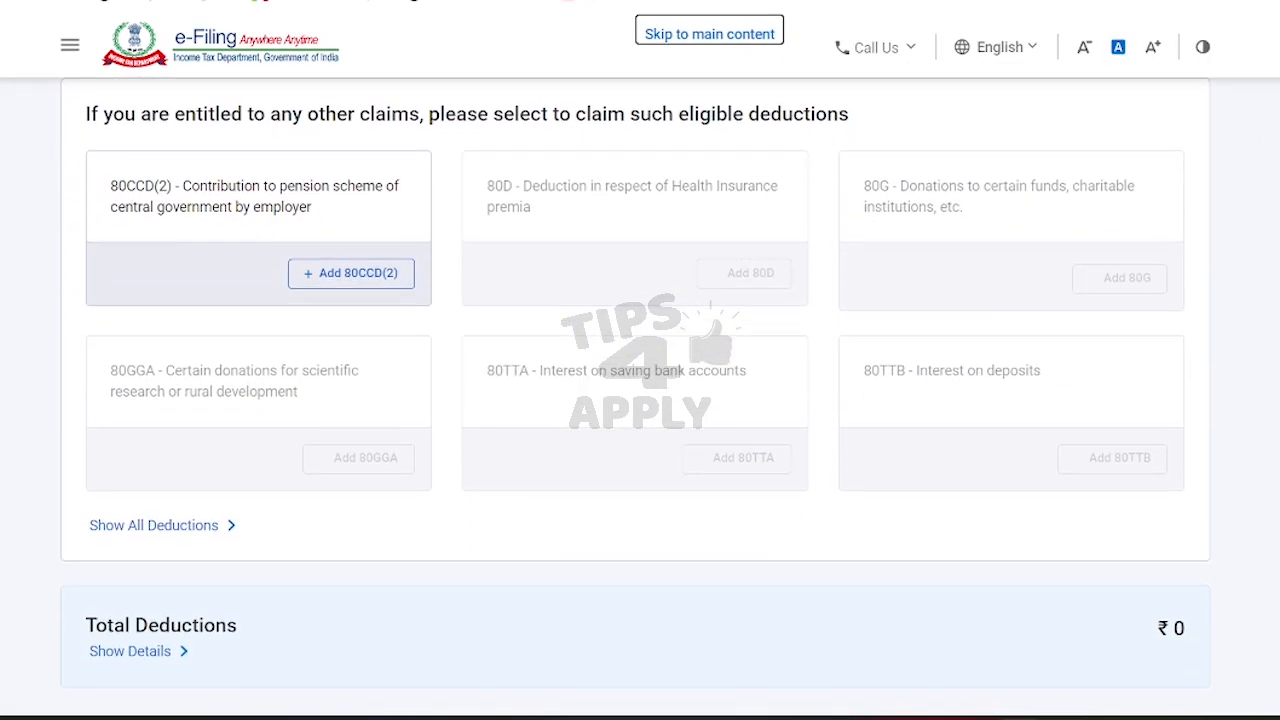
scroll(1139, 447, "down", 1)
scroll(1100, 600, "down", 2)
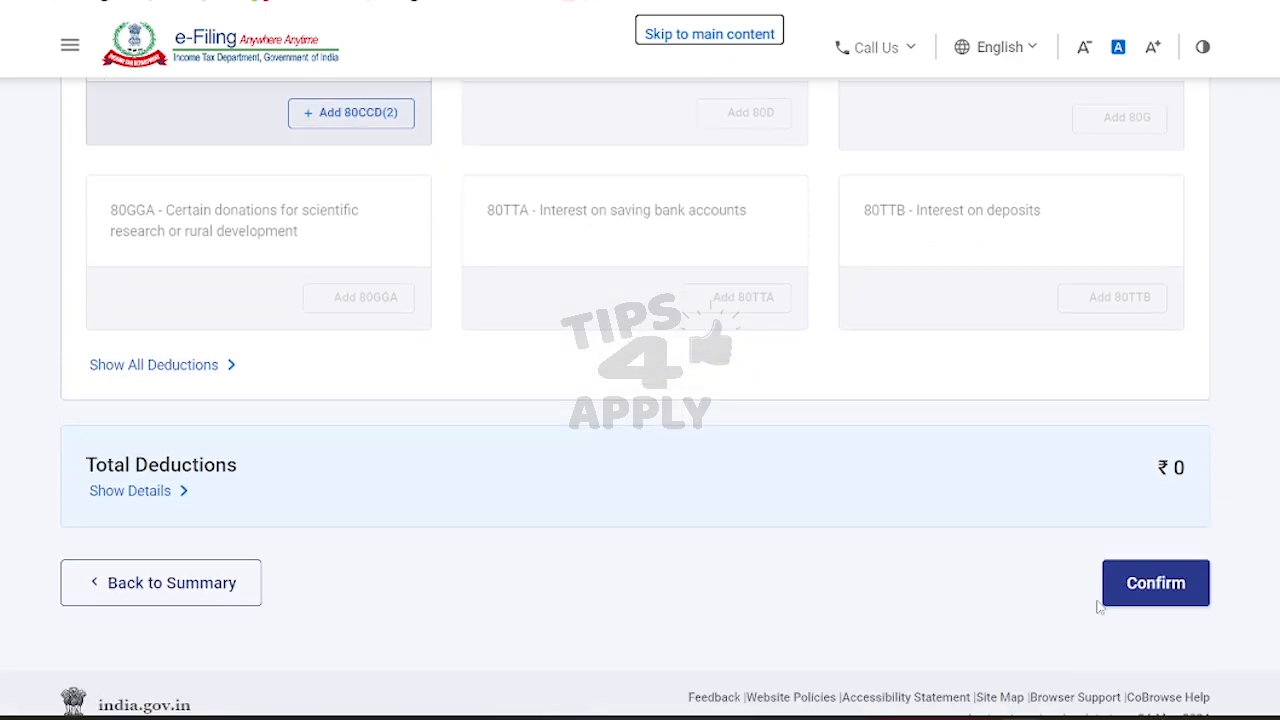
left_click(1143, 592)
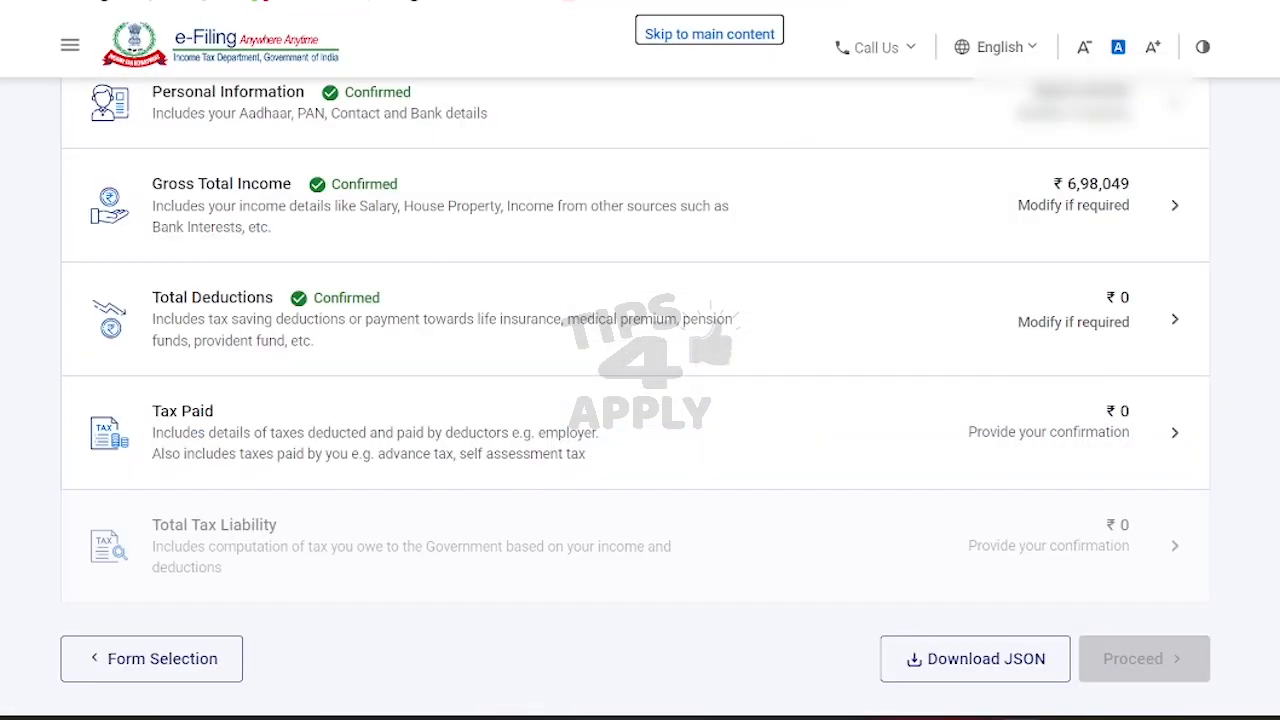
Step: Review the salary and other-income TDS/TCS details and confirm Tax Paid of ₹0
left_click(1127, 433)
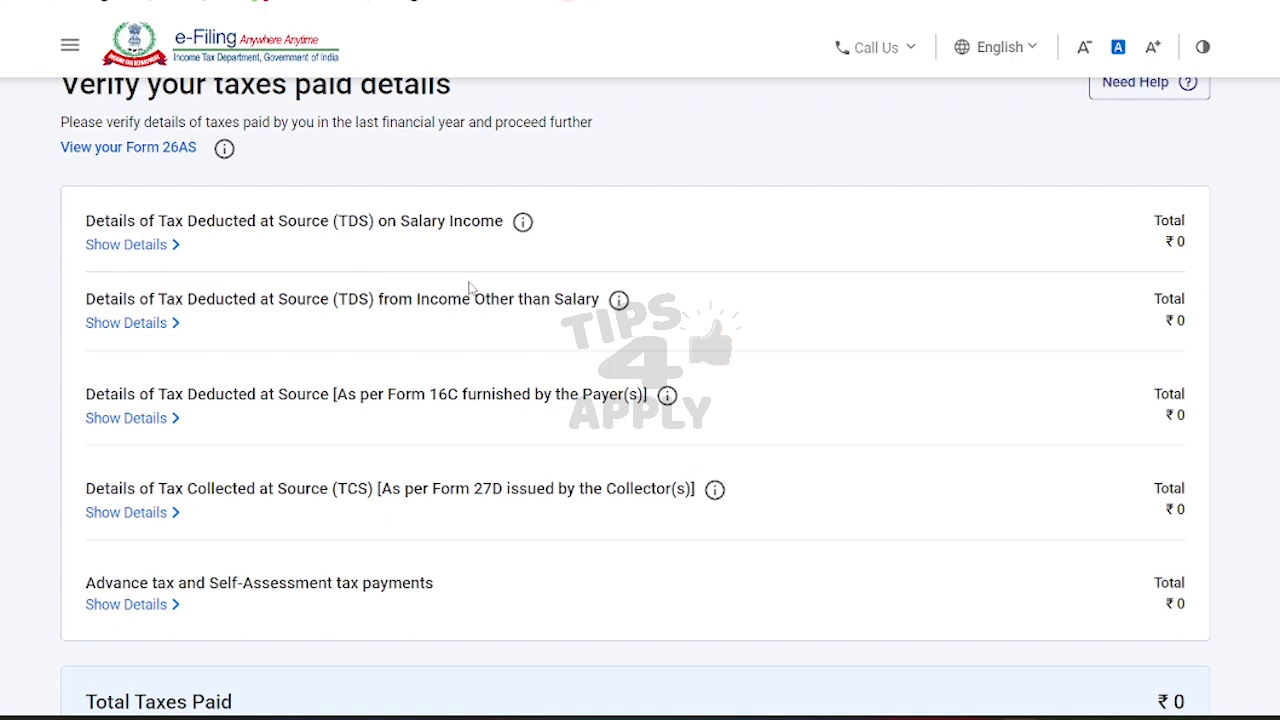
left_click_drag(413, 229, 505, 224)
left_click_drag(338, 305, 596, 313)
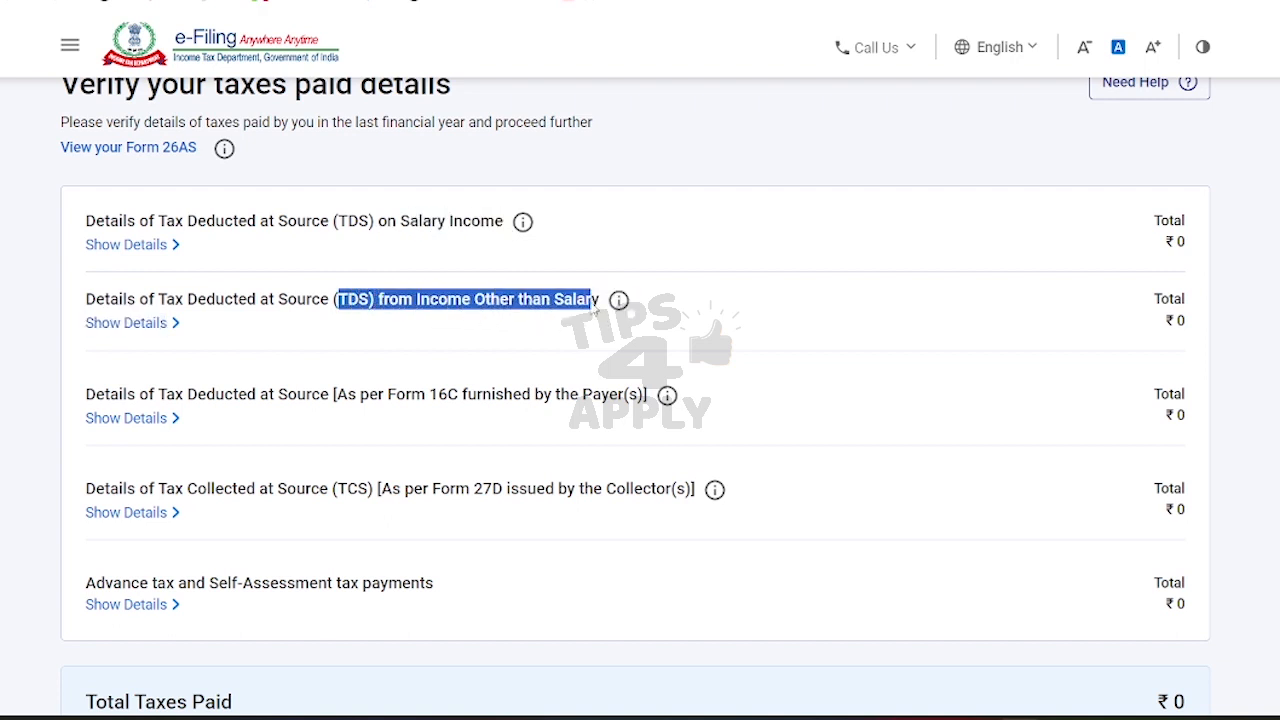
left_click(513, 308)
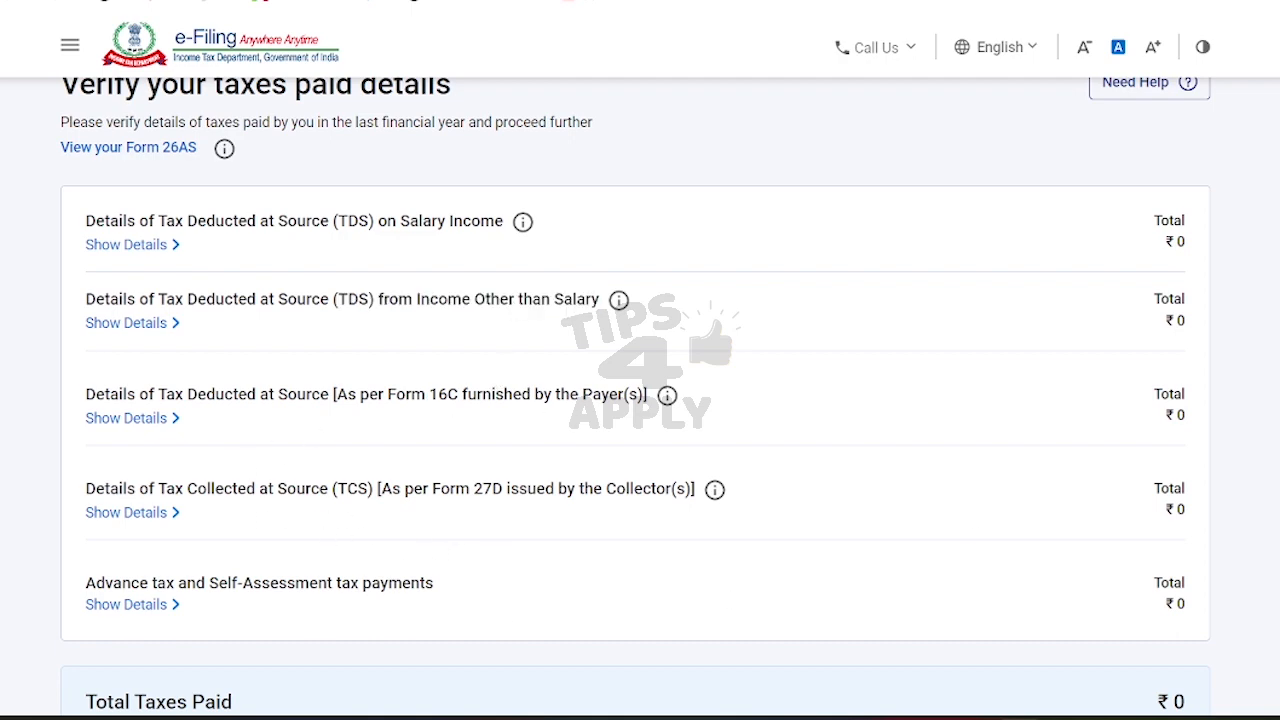
scroll(640, 400, "down", 2)
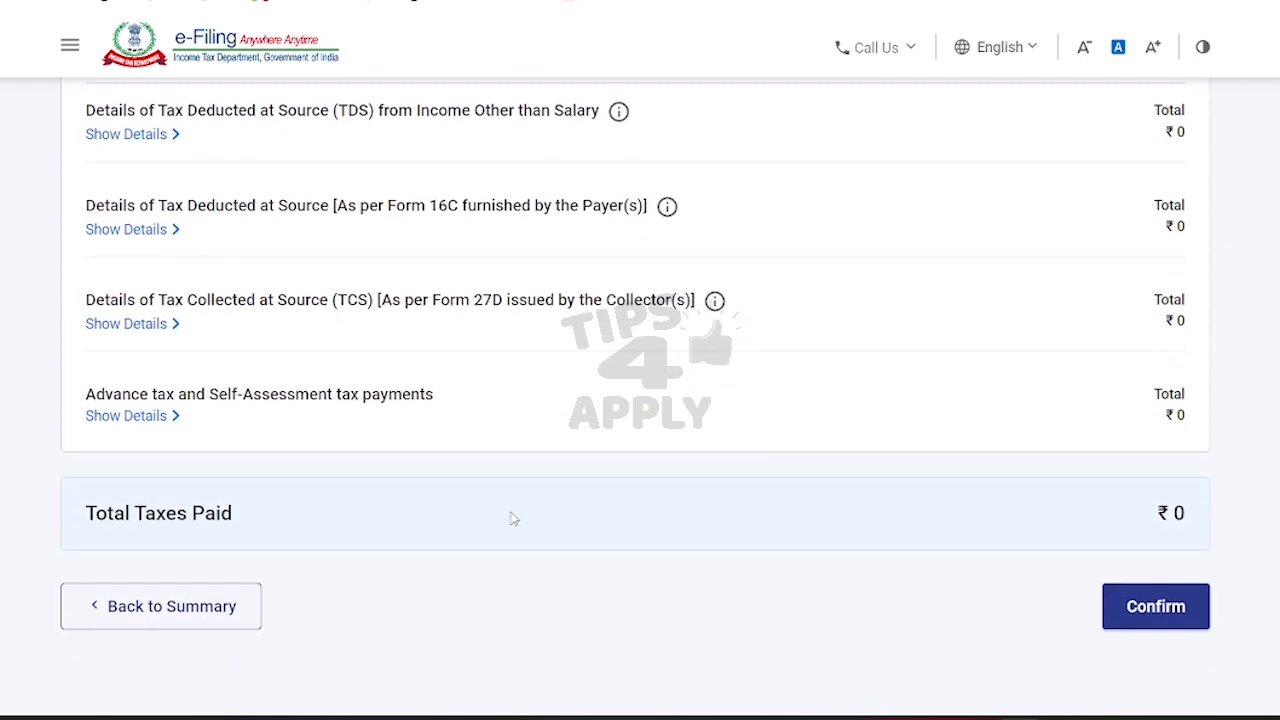
left_click(1110, 612)
scroll(636, 364, "down", 1)
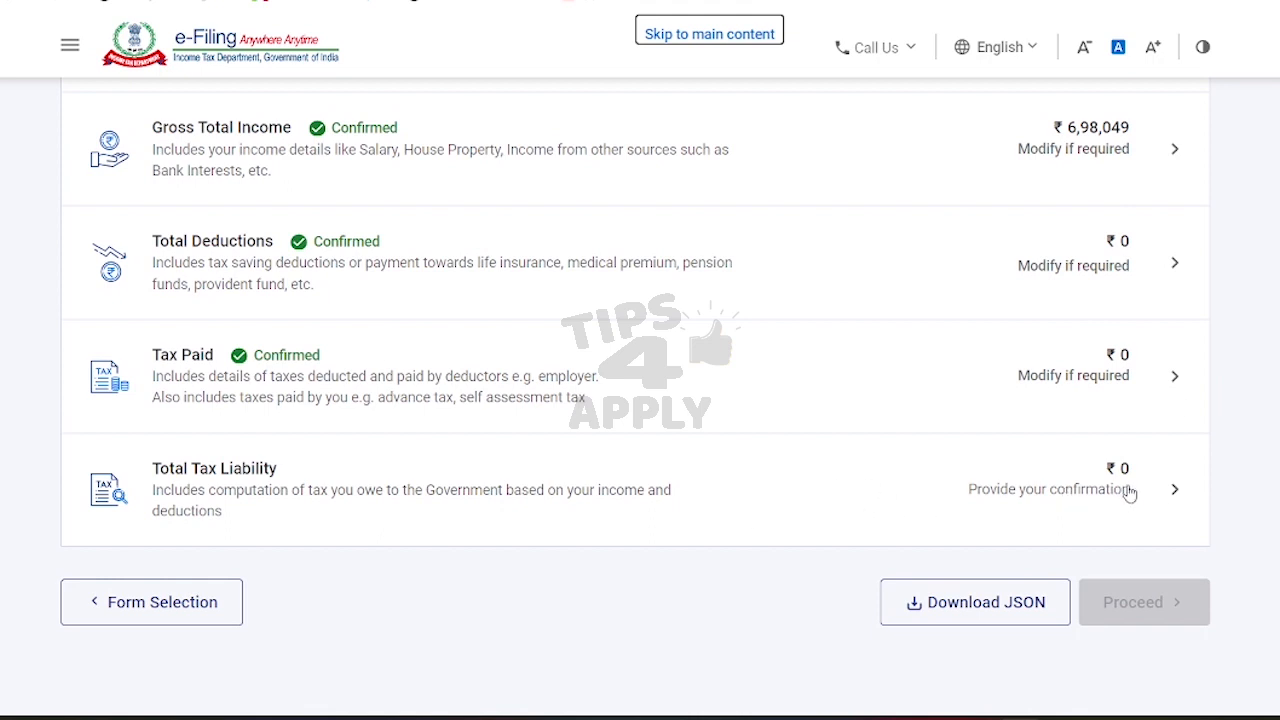
Step: Review the income and tax computation, including Rebate u/s 87A and Relief u/s 89, and confirm ₹0 liability
left_click(1085, 487)
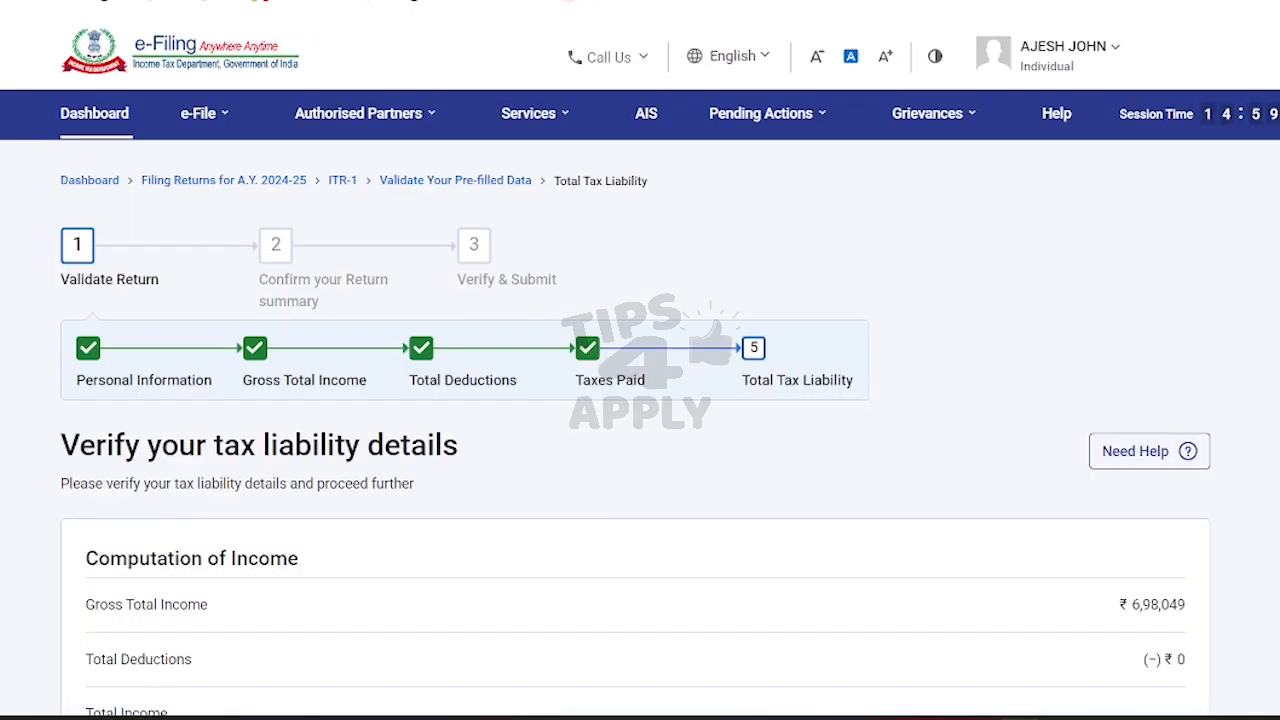
scroll(640, 430, "down", 4)
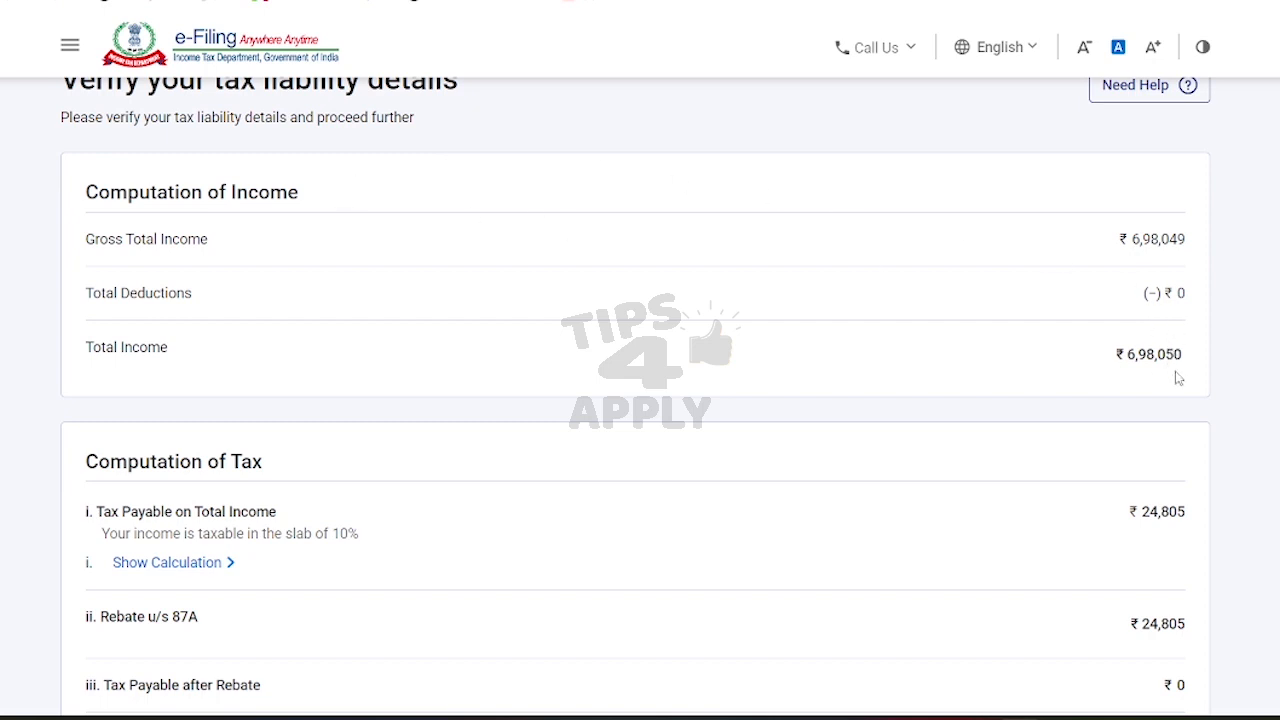
scroll(640, 400, "down", 3)
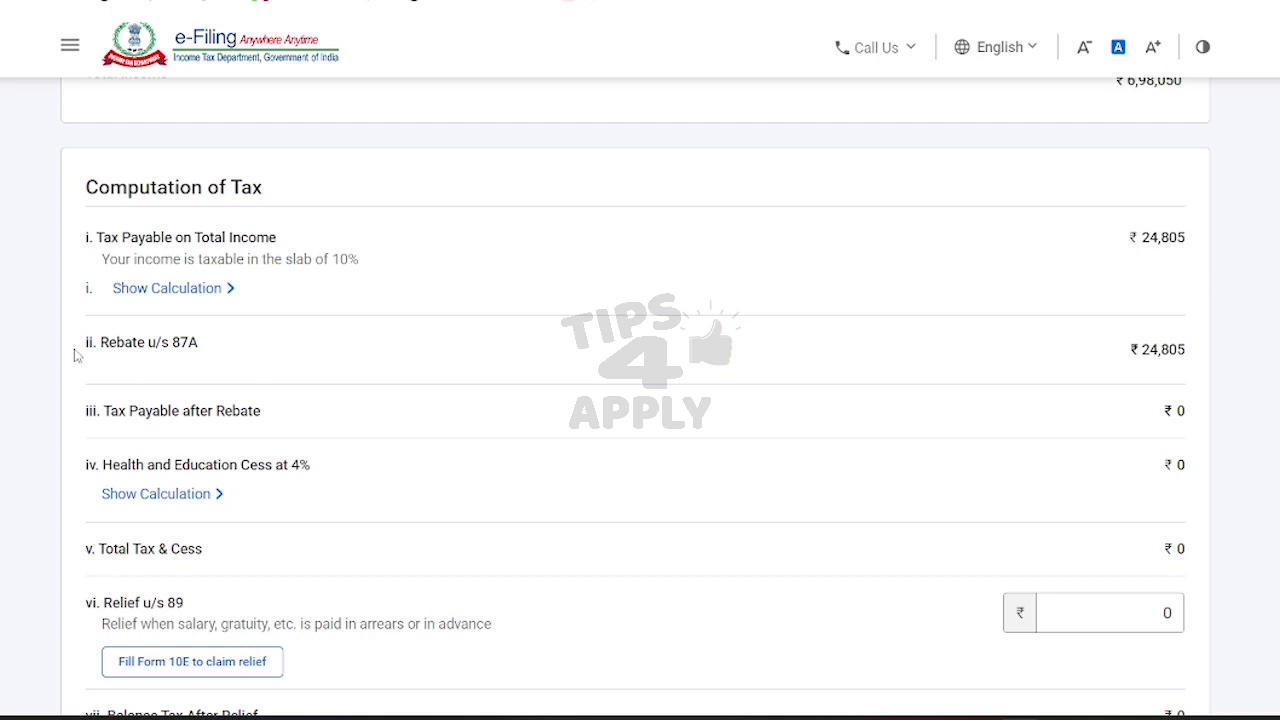
left_click_drag(108, 342, 205, 353)
left_click(233, 355)
scroll(640, 400, "down", 2)
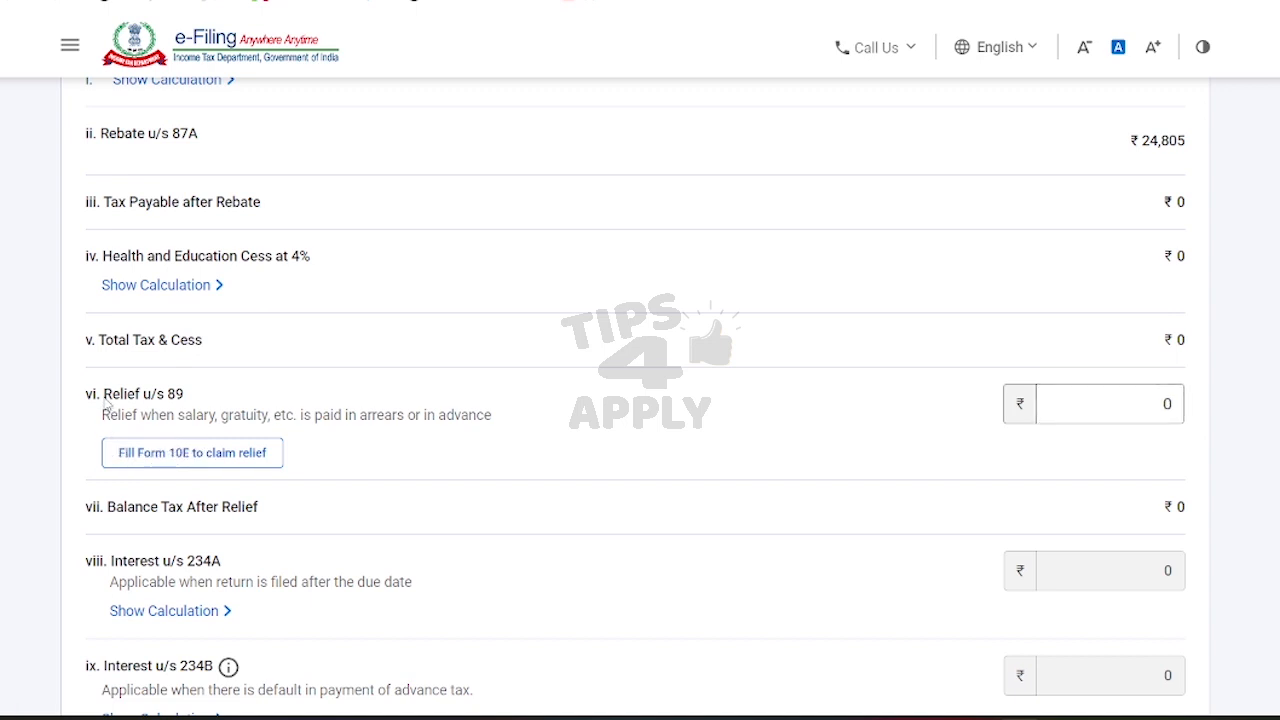
left_click_drag(109, 399, 182, 412)
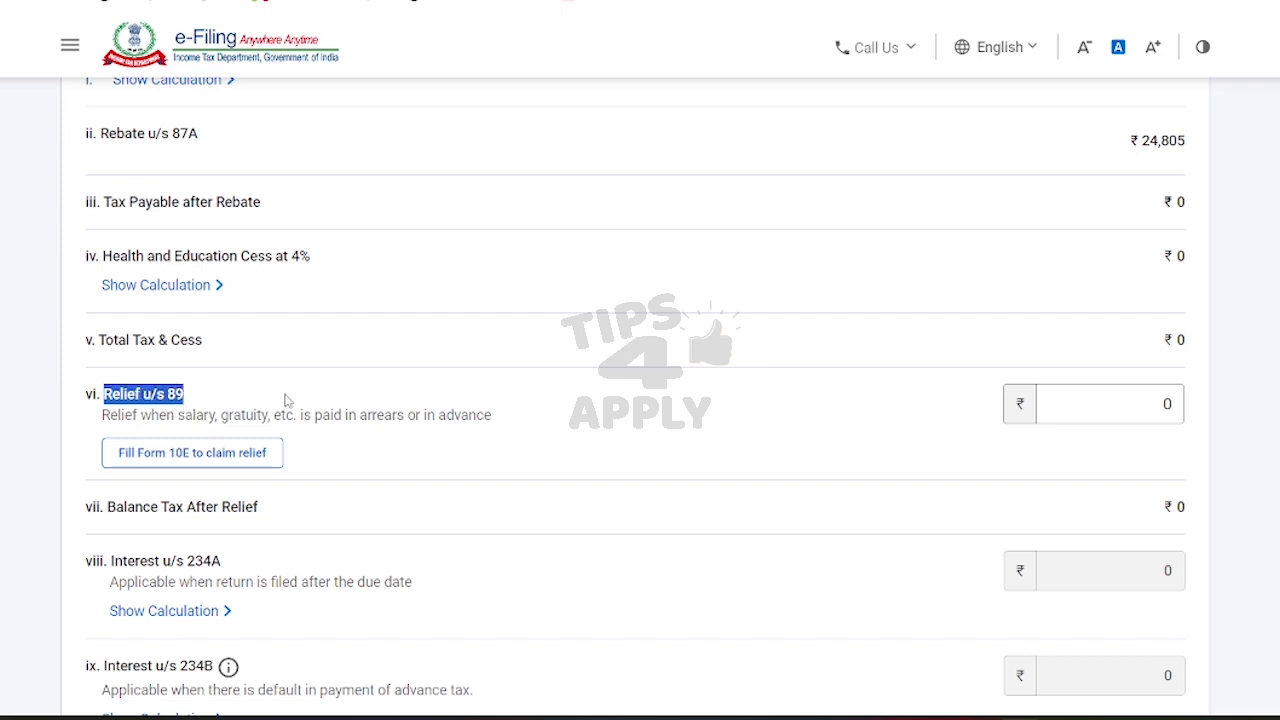
left_click(330, 395)
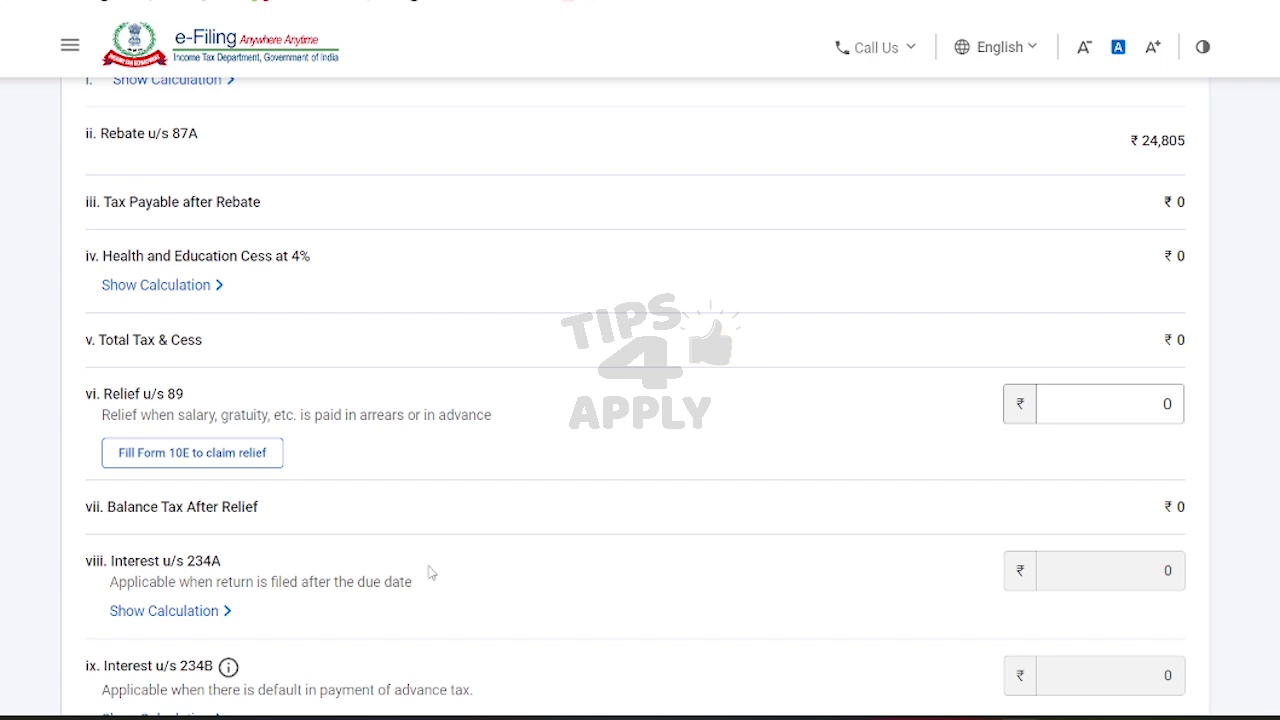
scroll(635, 376, "down", 4)
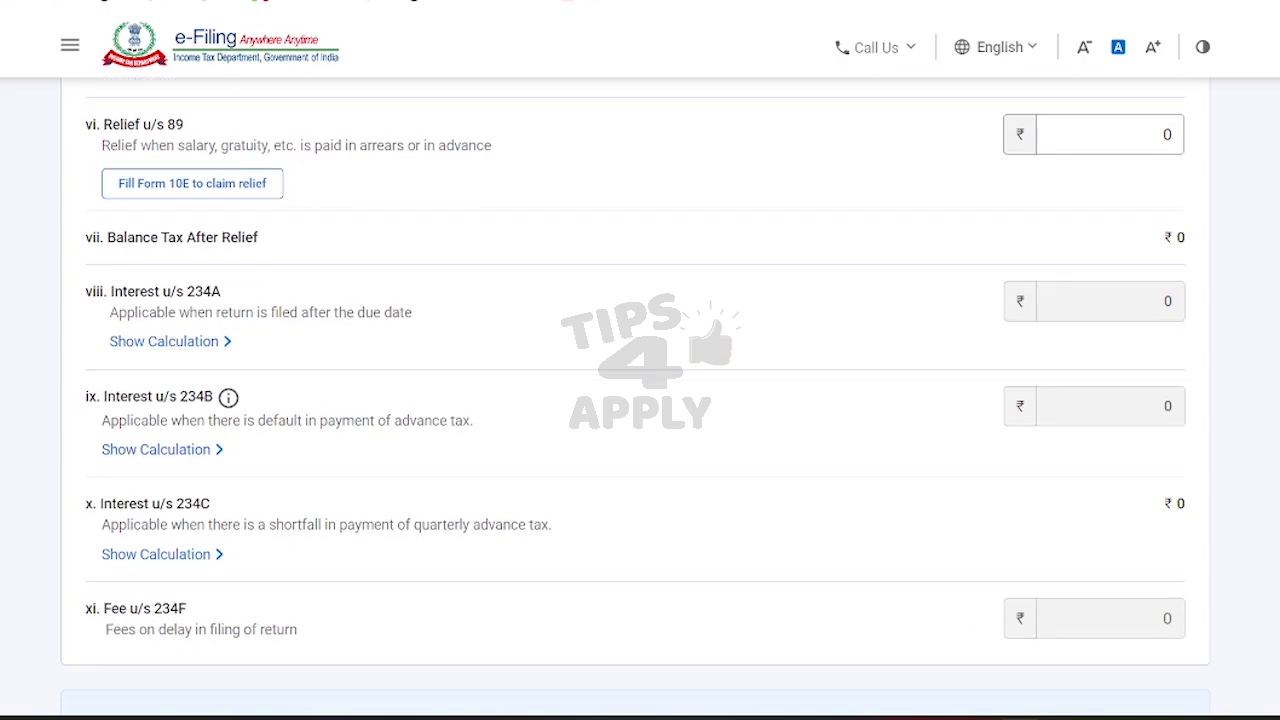
scroll(635, 400, "down", 3)
left_click(1160, 592)
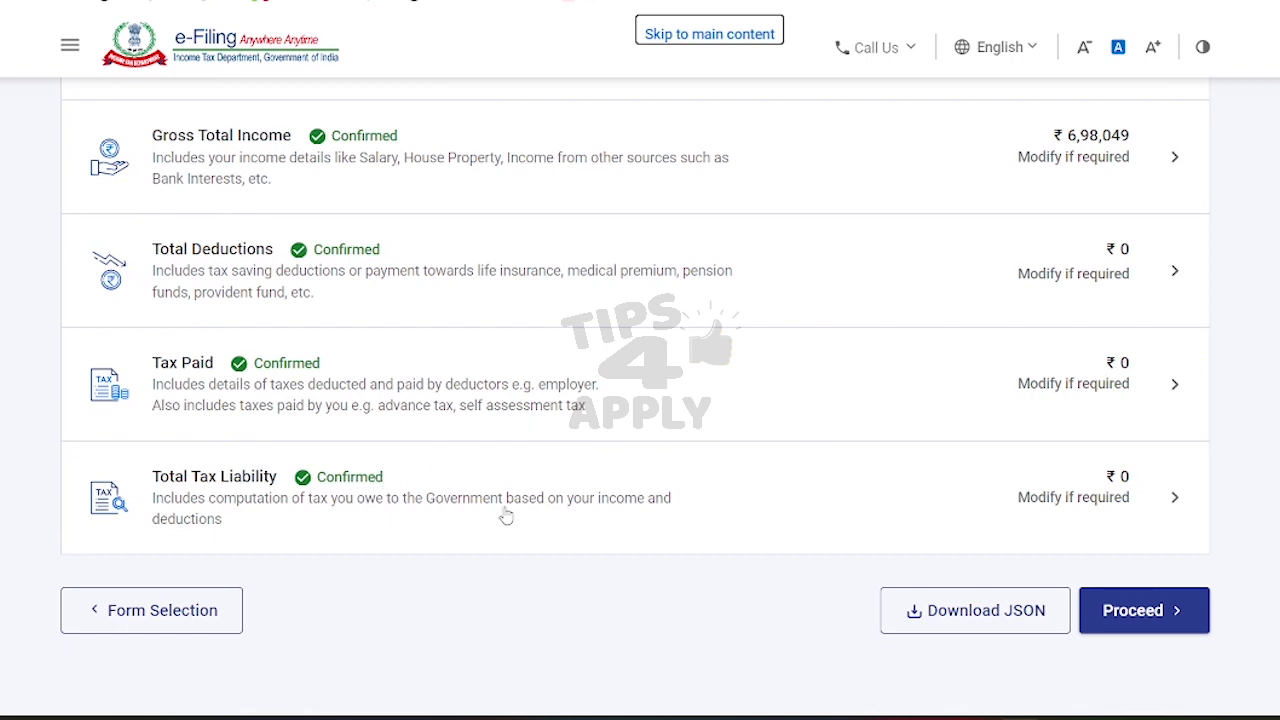
Step: Proceed from the Return Summary to the Tax Summary and check that Amount Payable is ₹0
left_click(1140, 610)
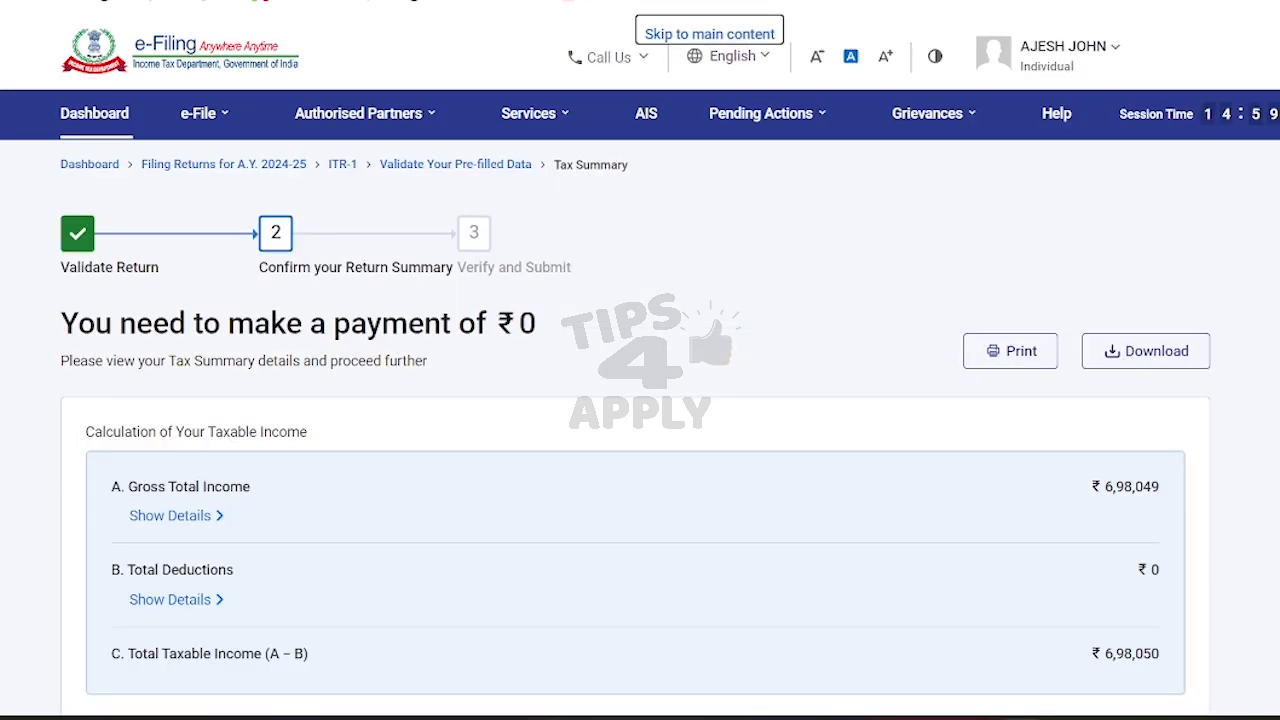
scroll(636, 435, "down", 2)
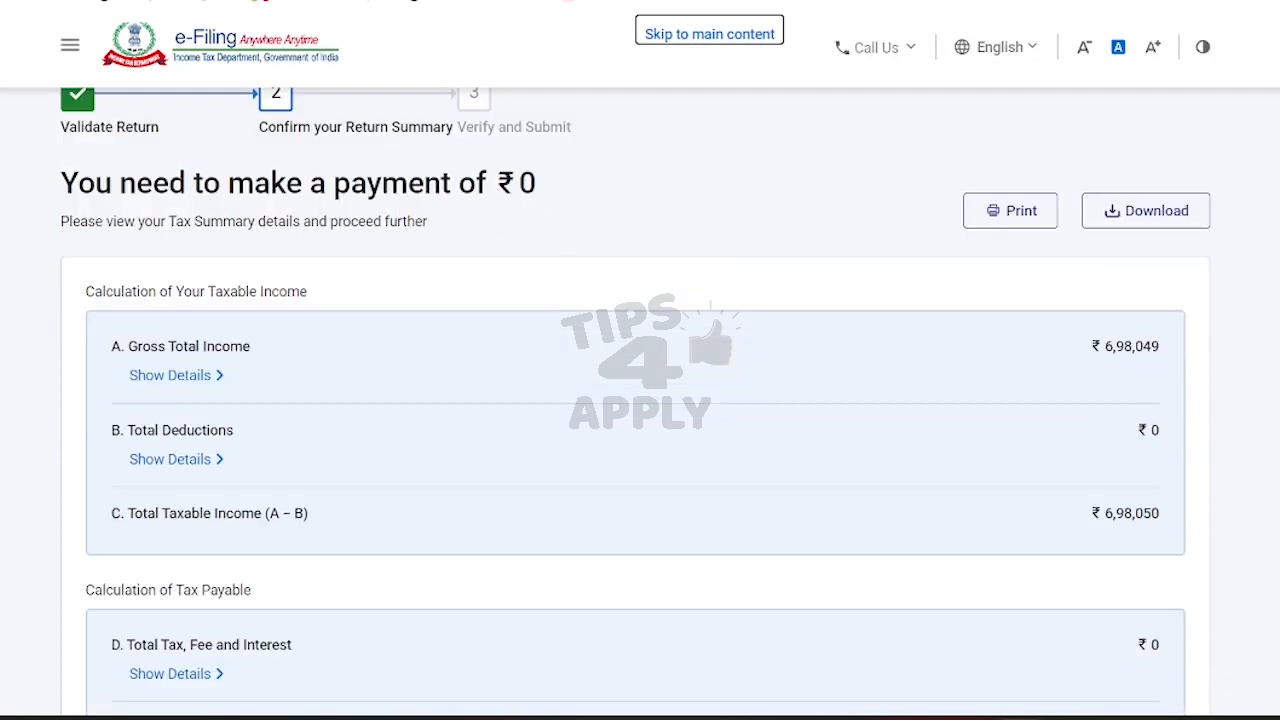
scroll(636, 400, "down", 2)
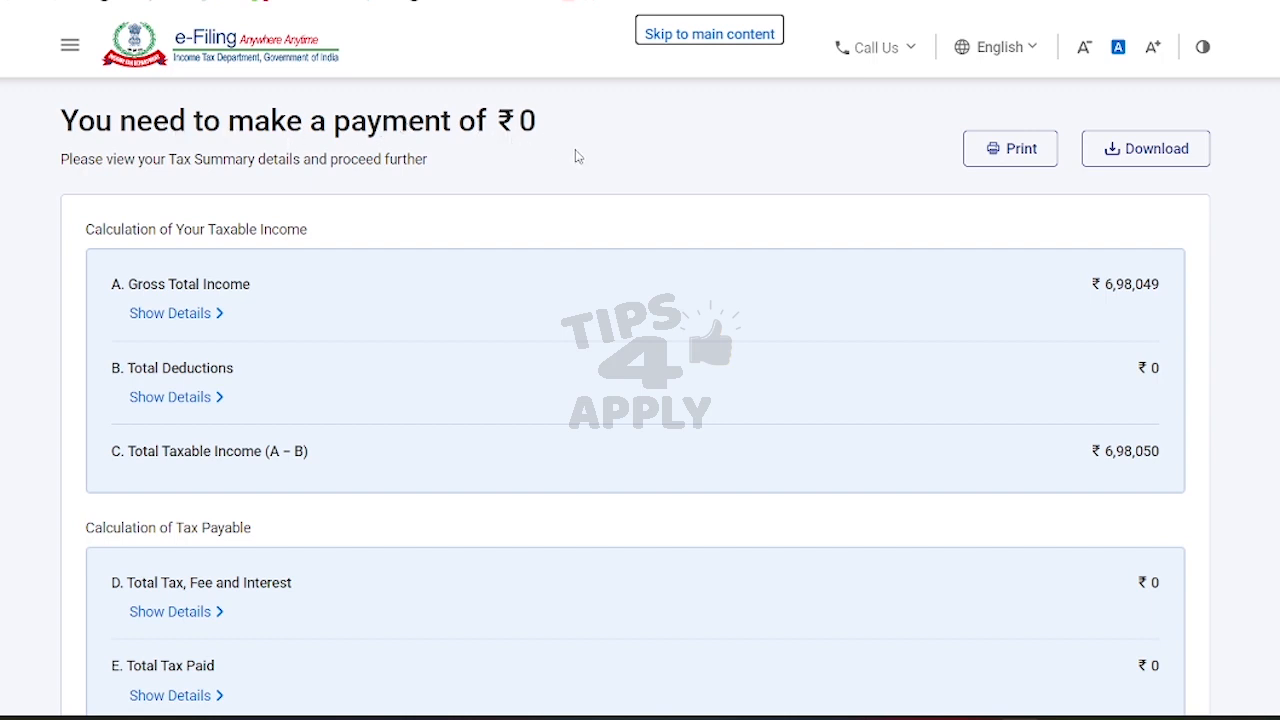
scroll(1089, 337, "down", 3)
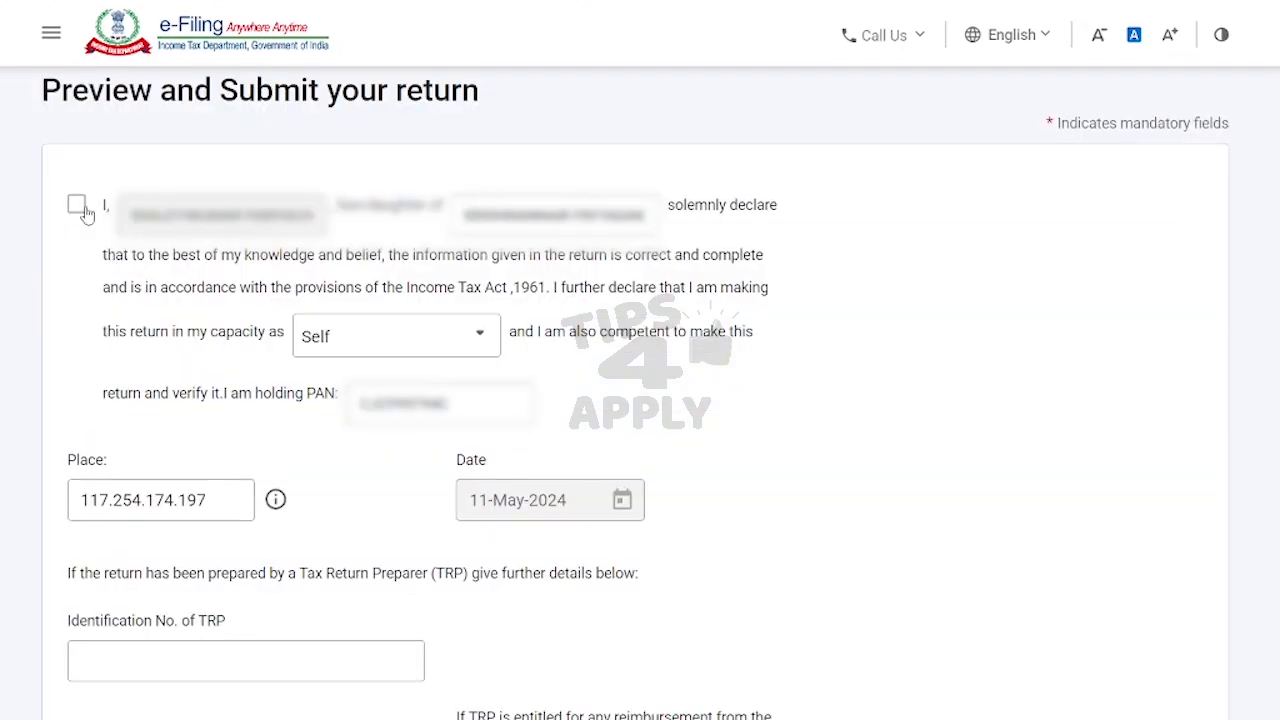
Step: Accept the self-declaration and open the preview of the complete return
left_click(77, 206)
scroll(385, 300, "down", 3)
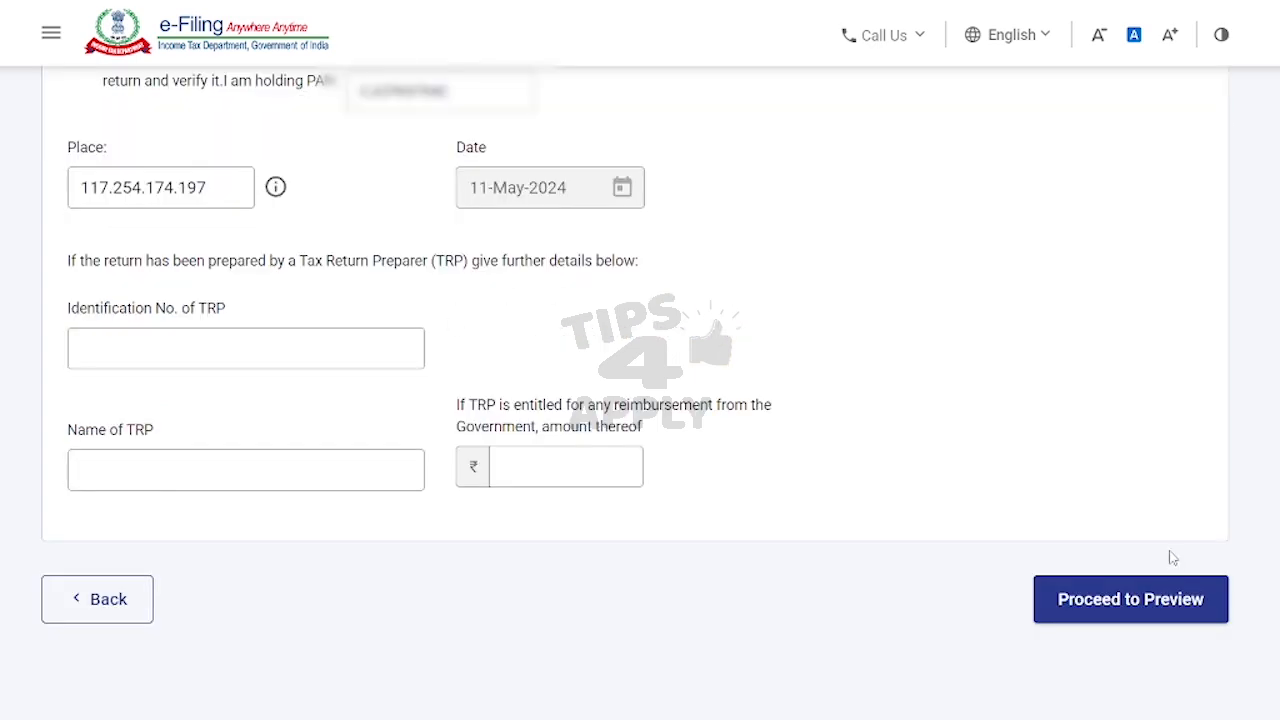
left_click(1160, 600)
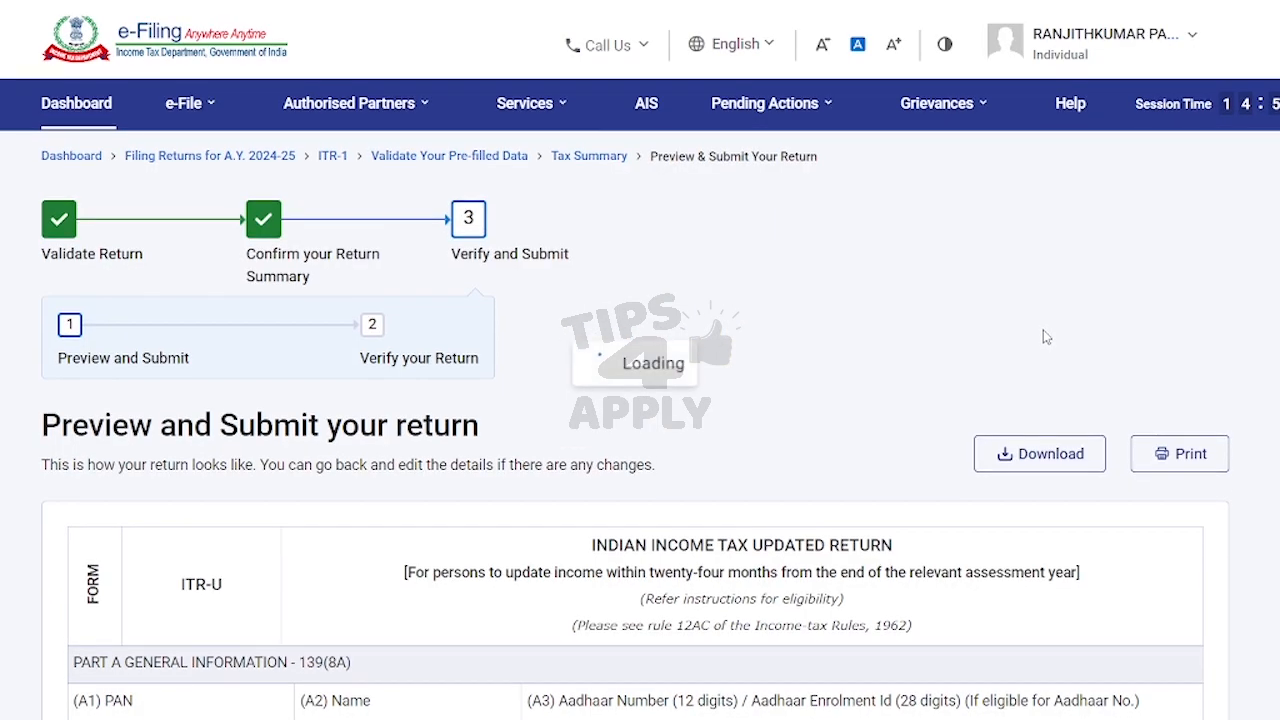
Step: Review the return preview down to the verification declaration and send it for validation
scroll(838, 311, "down", 10)
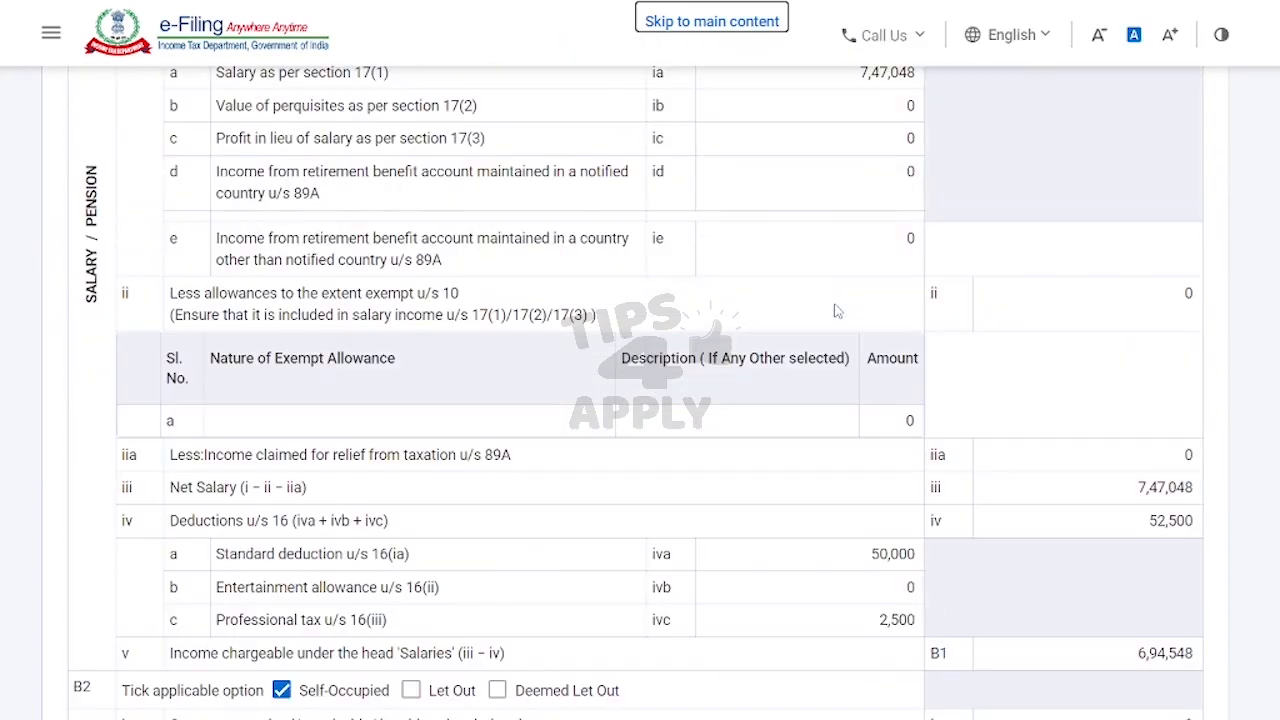
scroll(838, 311, "down", 15)
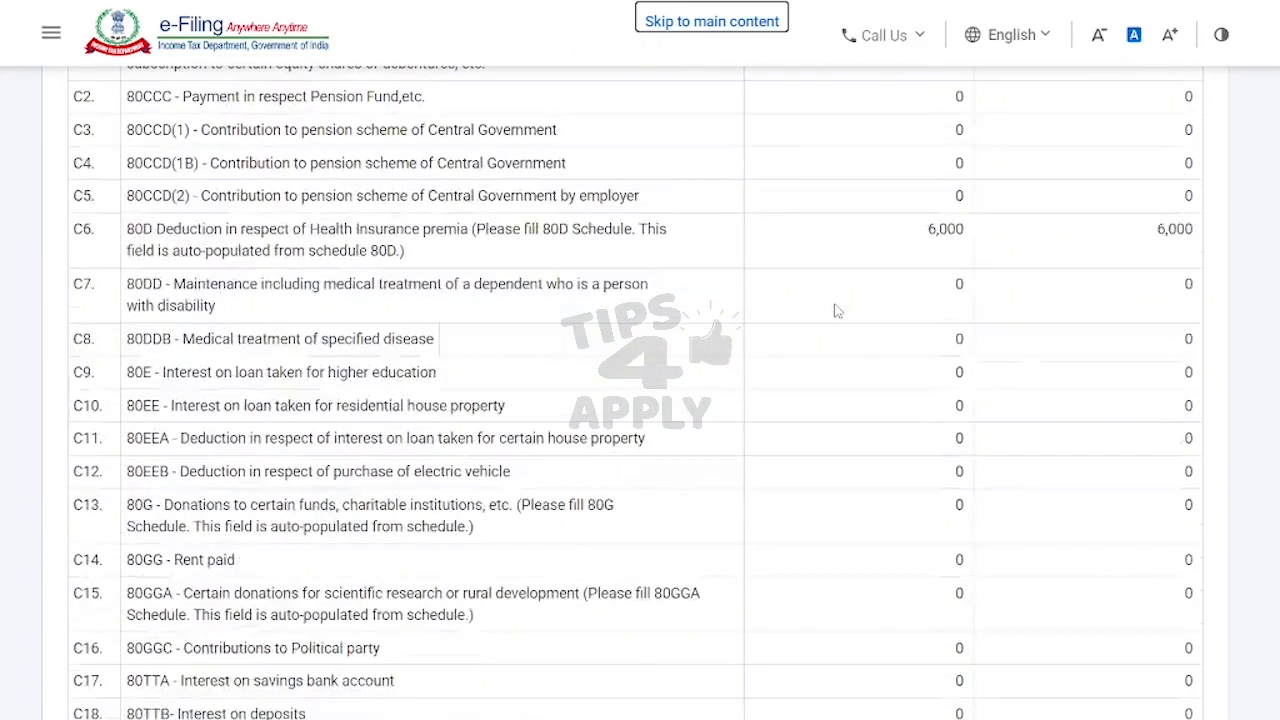
scroll(838, 311, "down", 8)
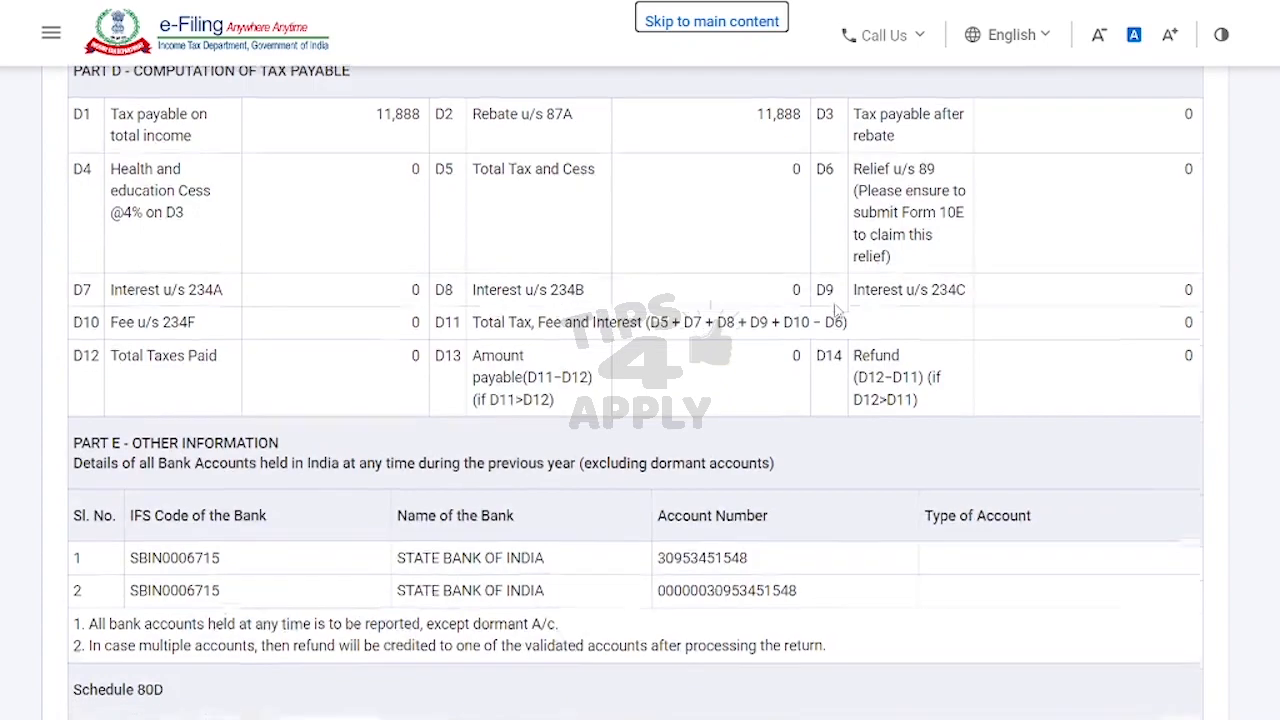
scroll(838, 311, "down", 3)
scroll(838, 311, "up", 9)
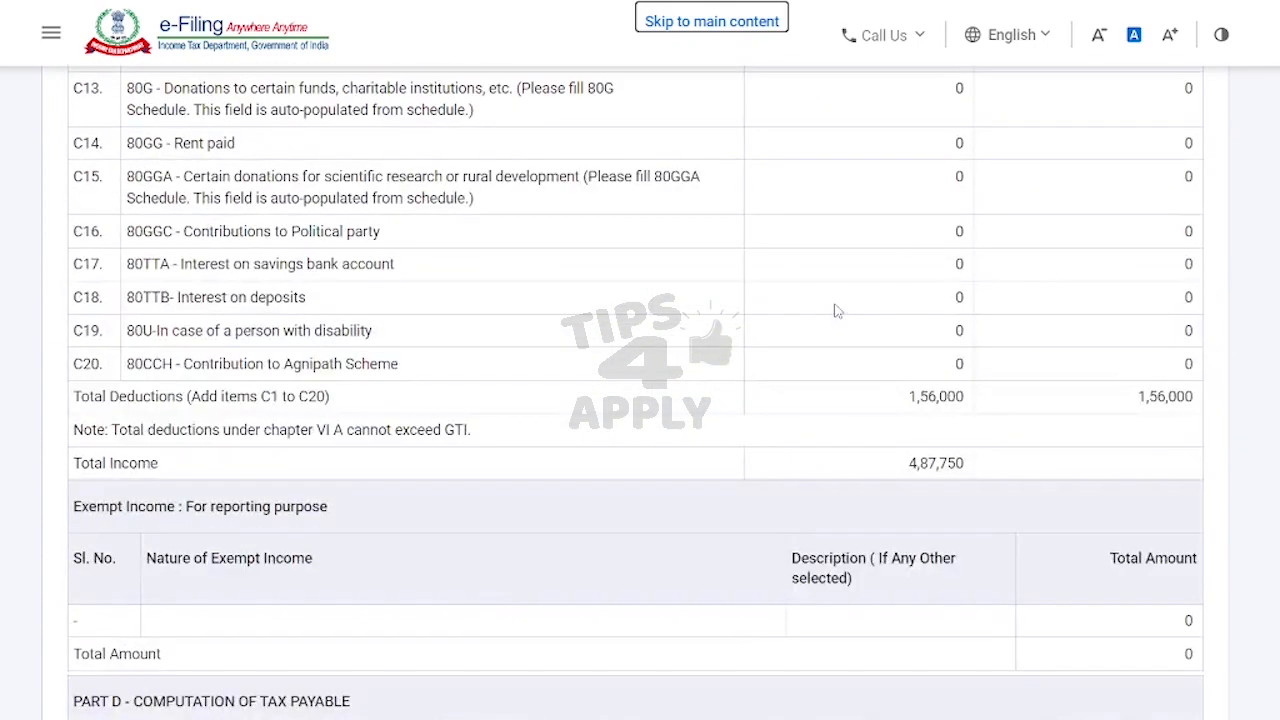
scroll(980, 437, "up", 2)
scroll(991, 437, "down", 7)
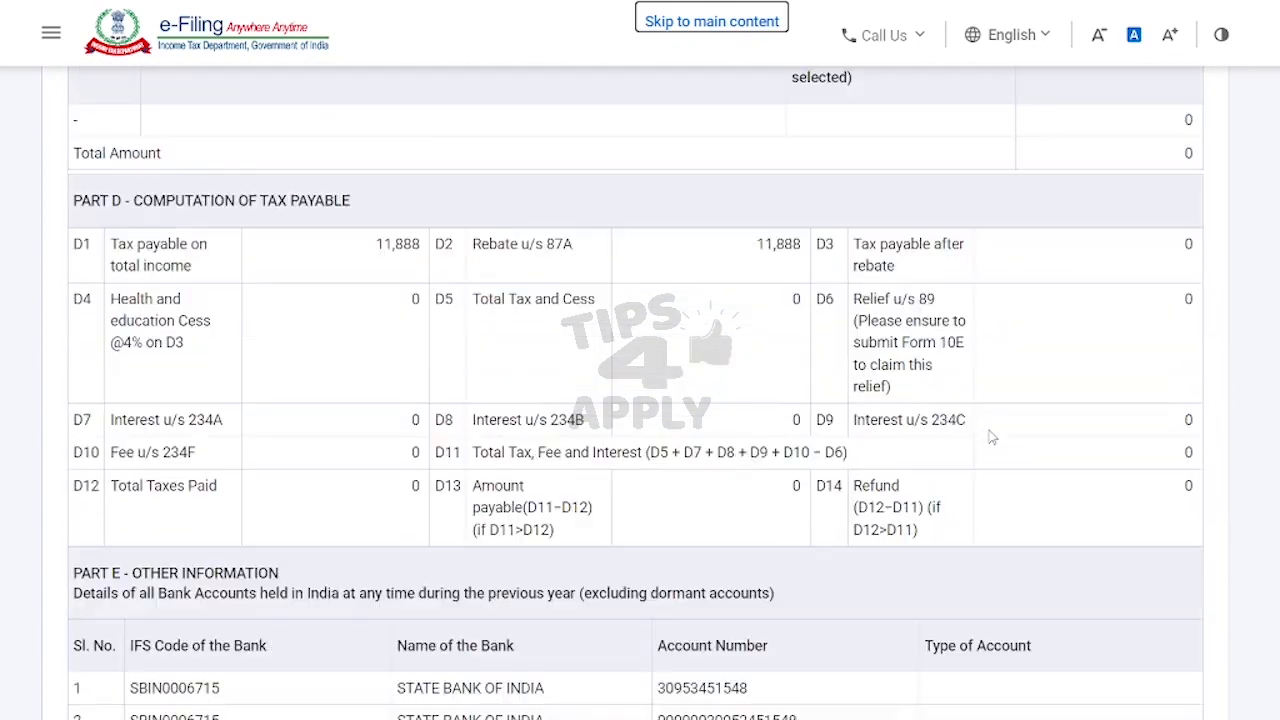
scroll(991, 437, "down", 15)
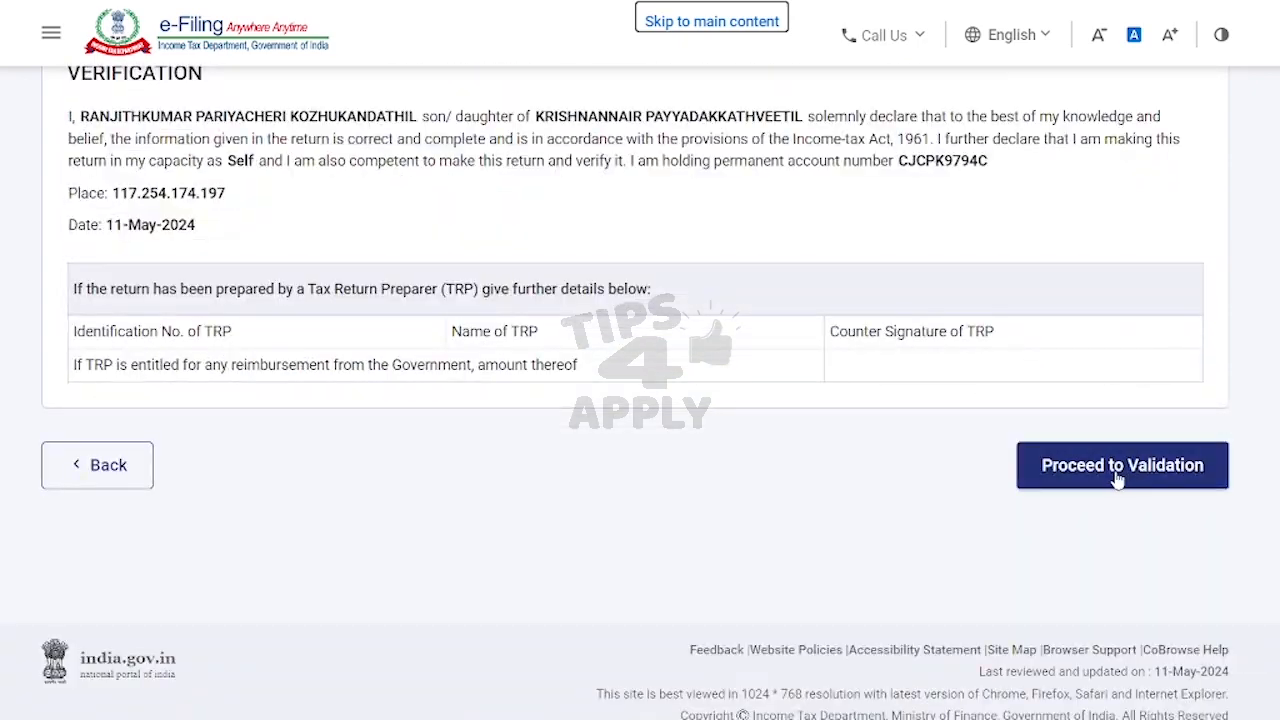
left_click(1156, 461)
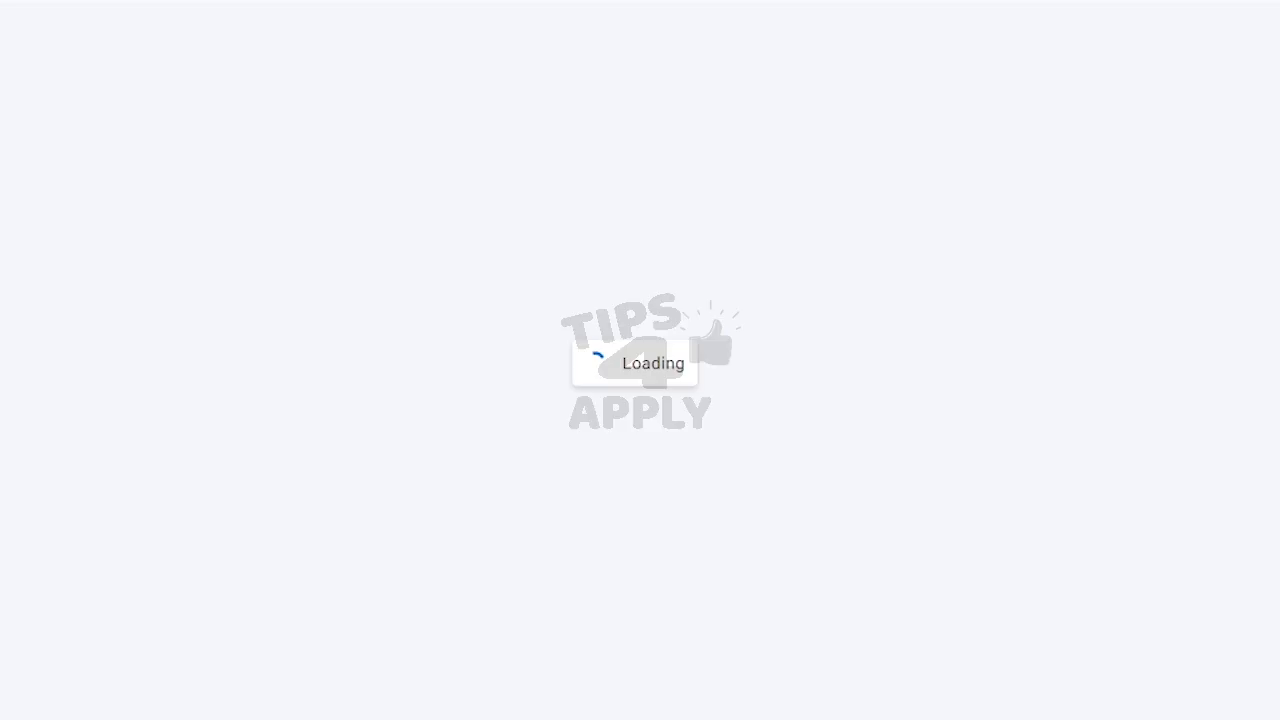
Step: Move past the error-free validation and choose e-Verify Now to reach the verification methods
scroll(1103, 357, "down", 2)
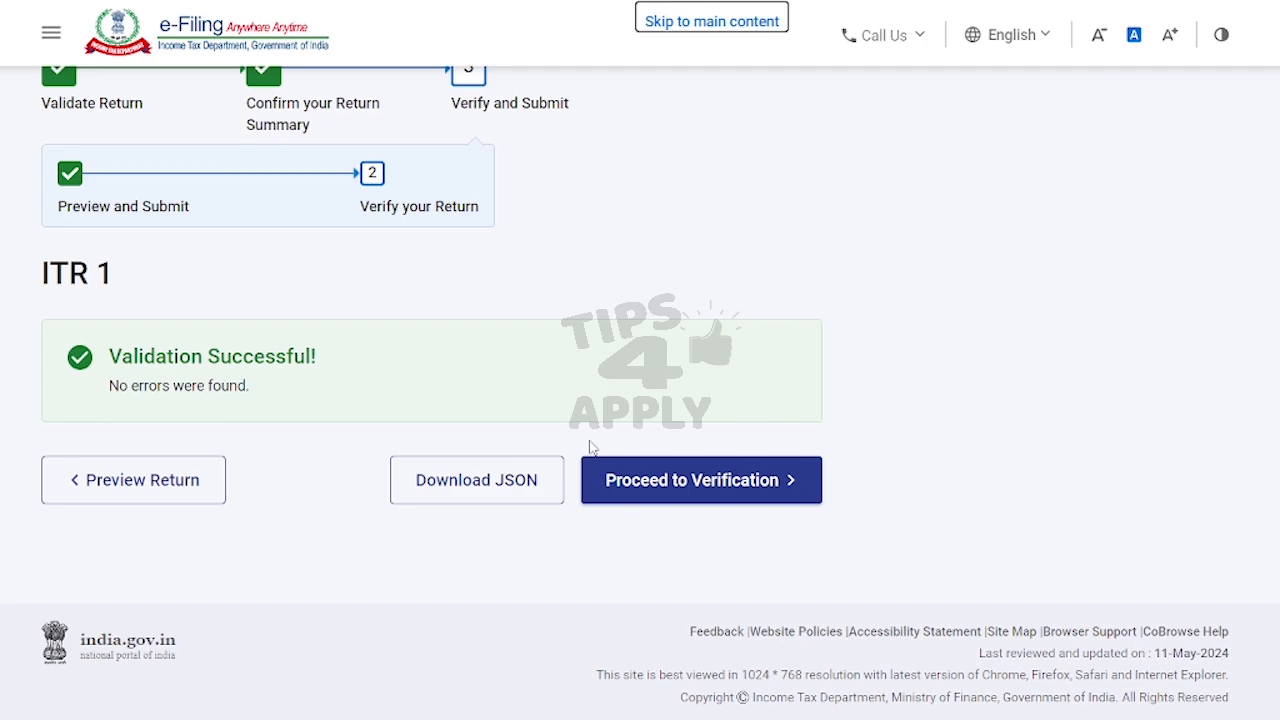
left_click(654, 490)
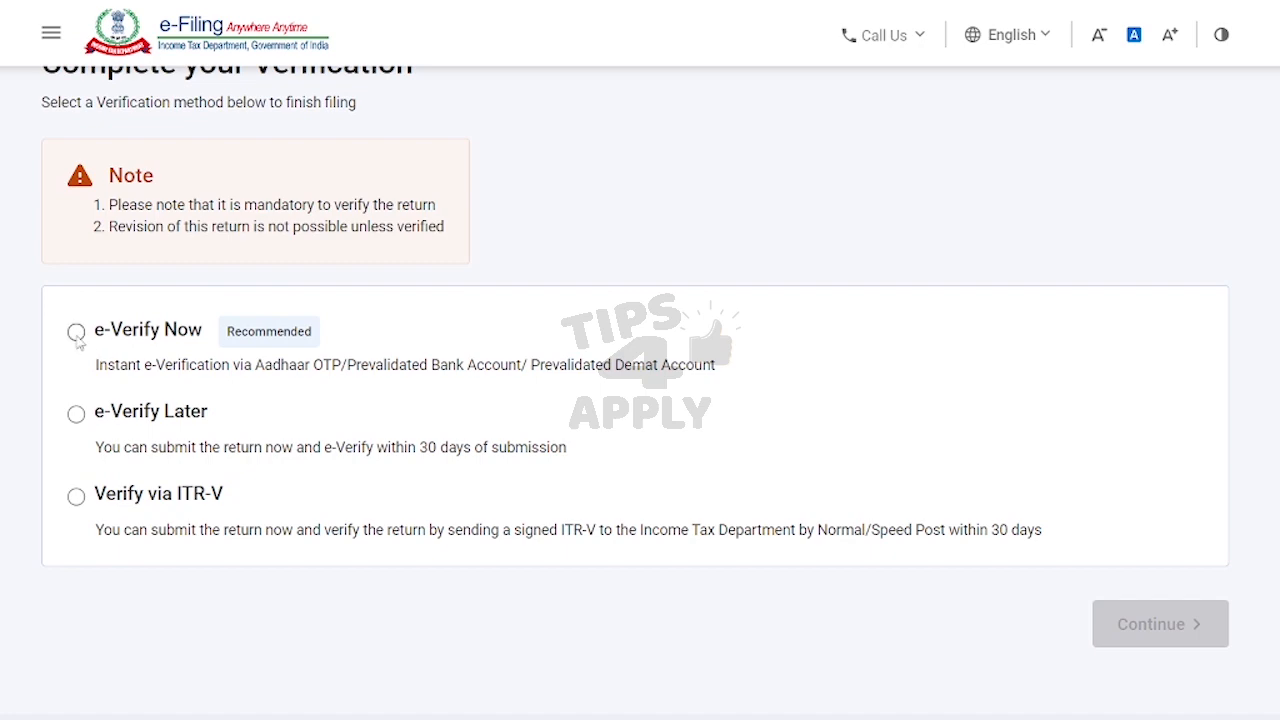
left_click(76, 334)
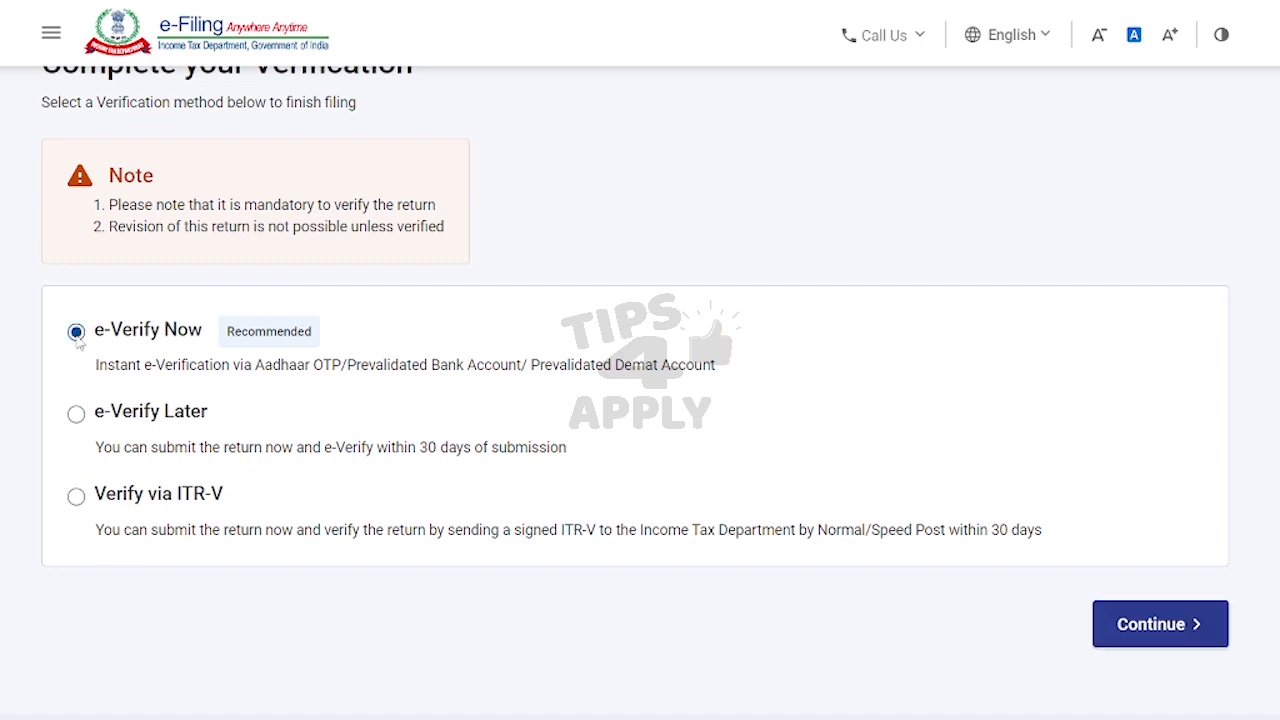
left_click(1120, 625)
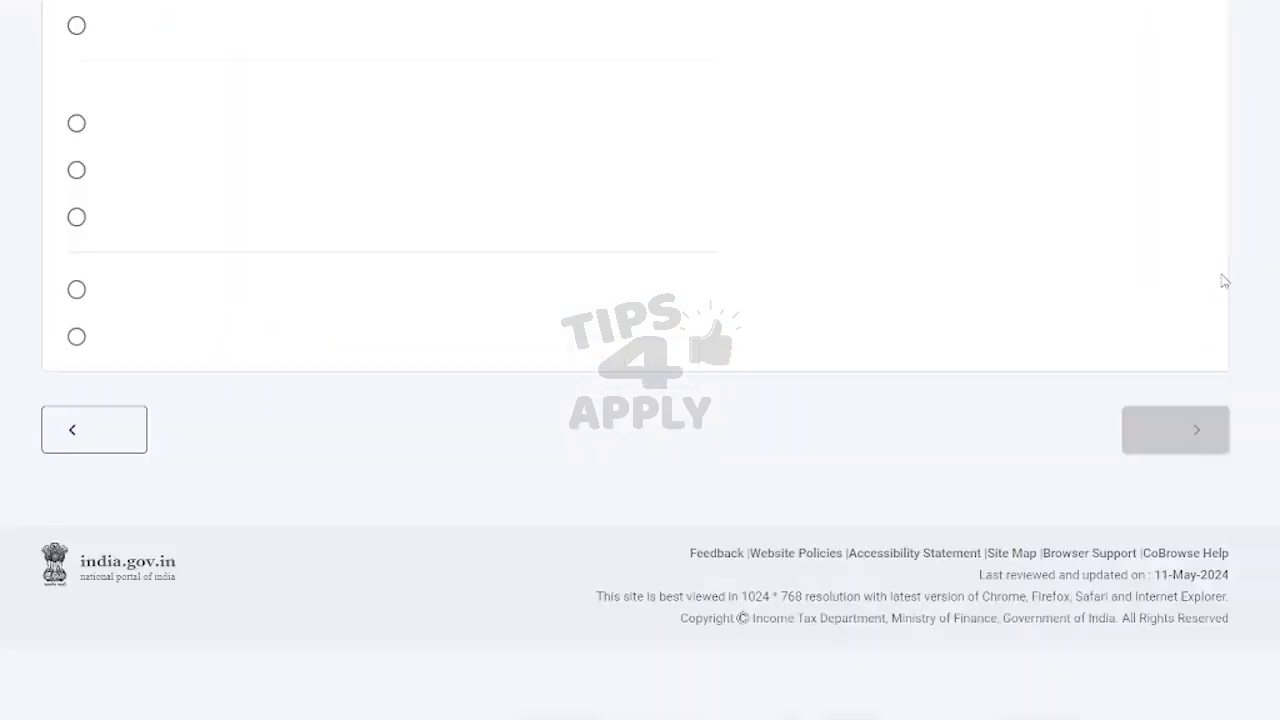
scroll(430, 305, "up", 2)
scroll(300, 245, "up", 3)
scroll(345, 270, "down", 2)
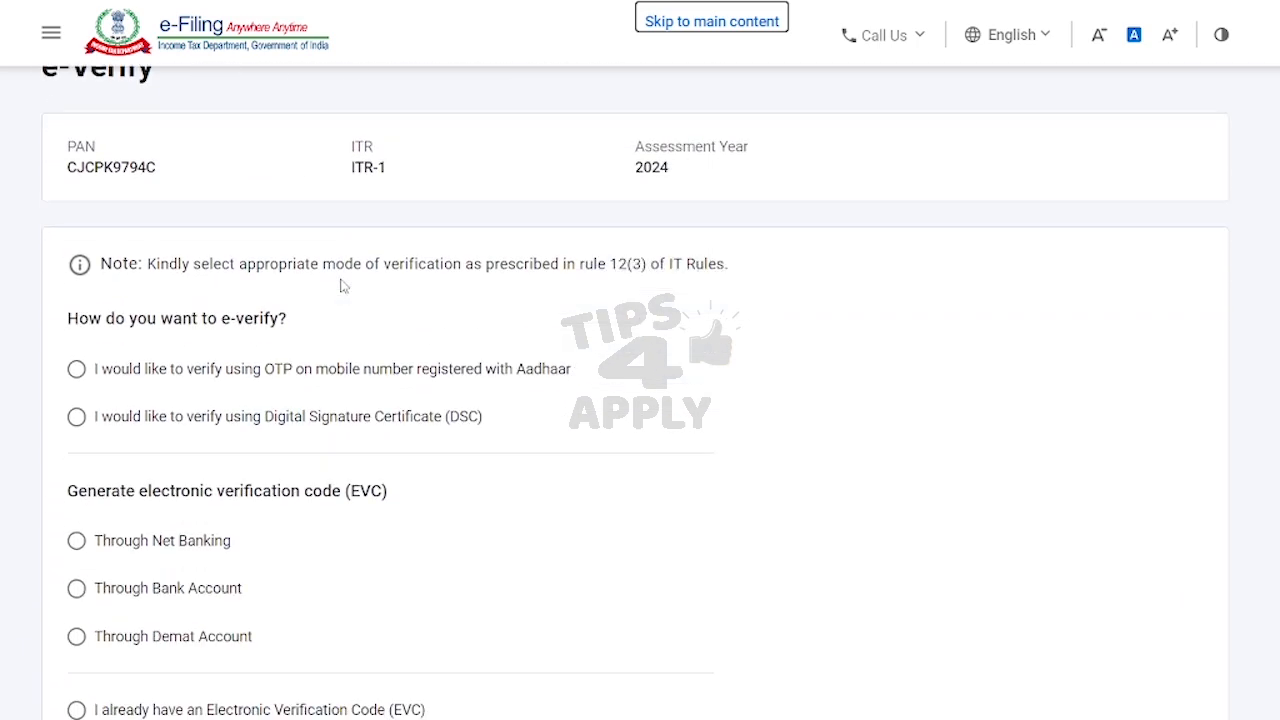
Step: Choose OTP verification via the Aadhaar-linked mobile, consent to Aadhaar validation, and generate the OTP
left_click(135, 350)
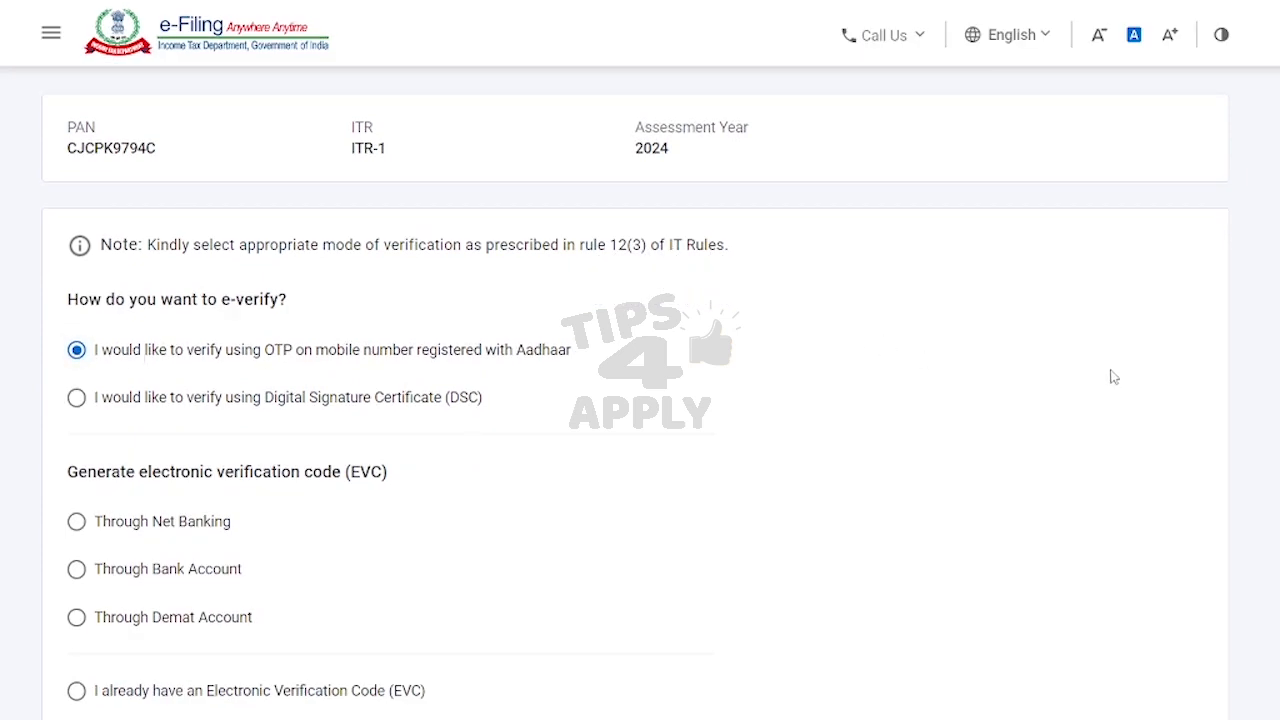
scroll(992, 346, "down", 4)
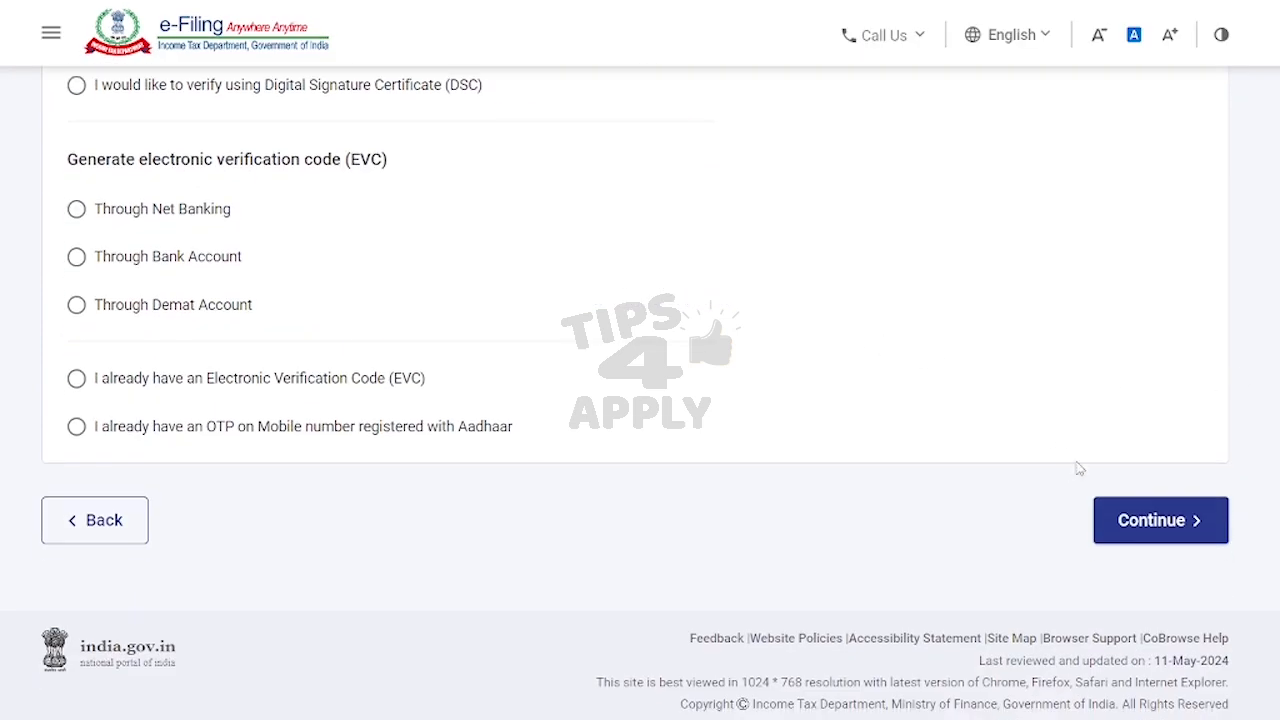
left_click(1146, 534)
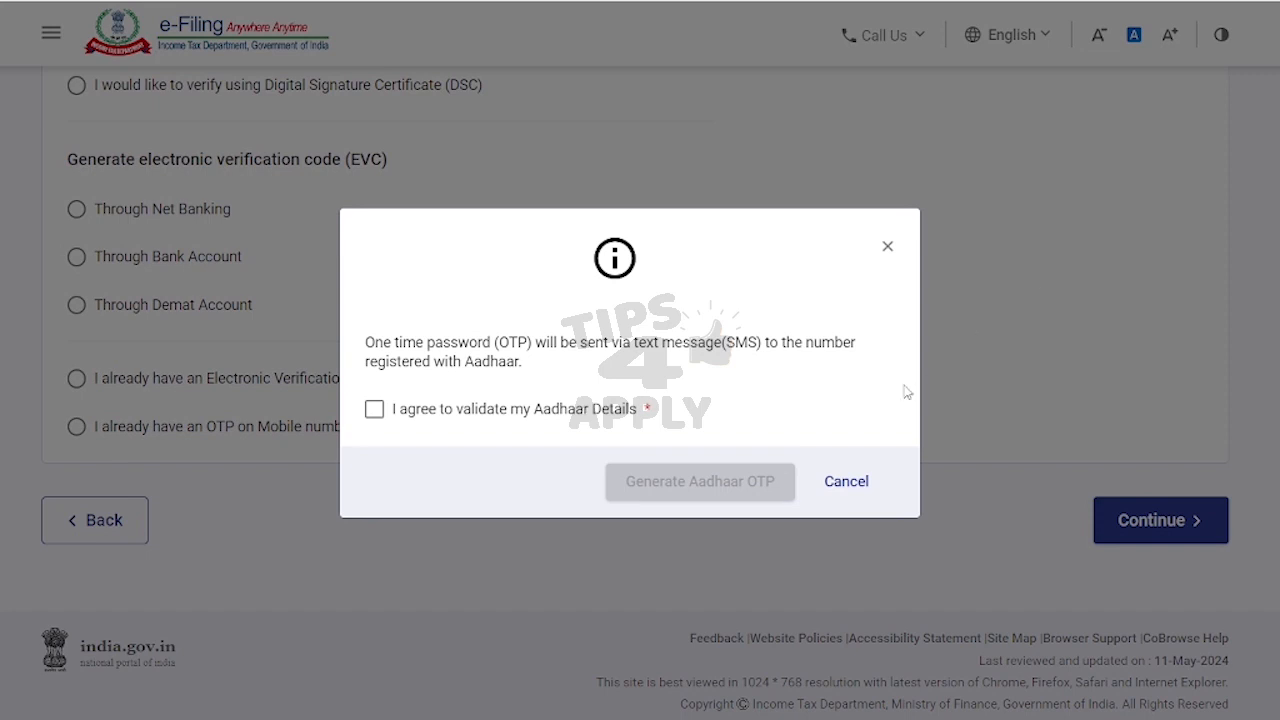
left_click(476, 413)
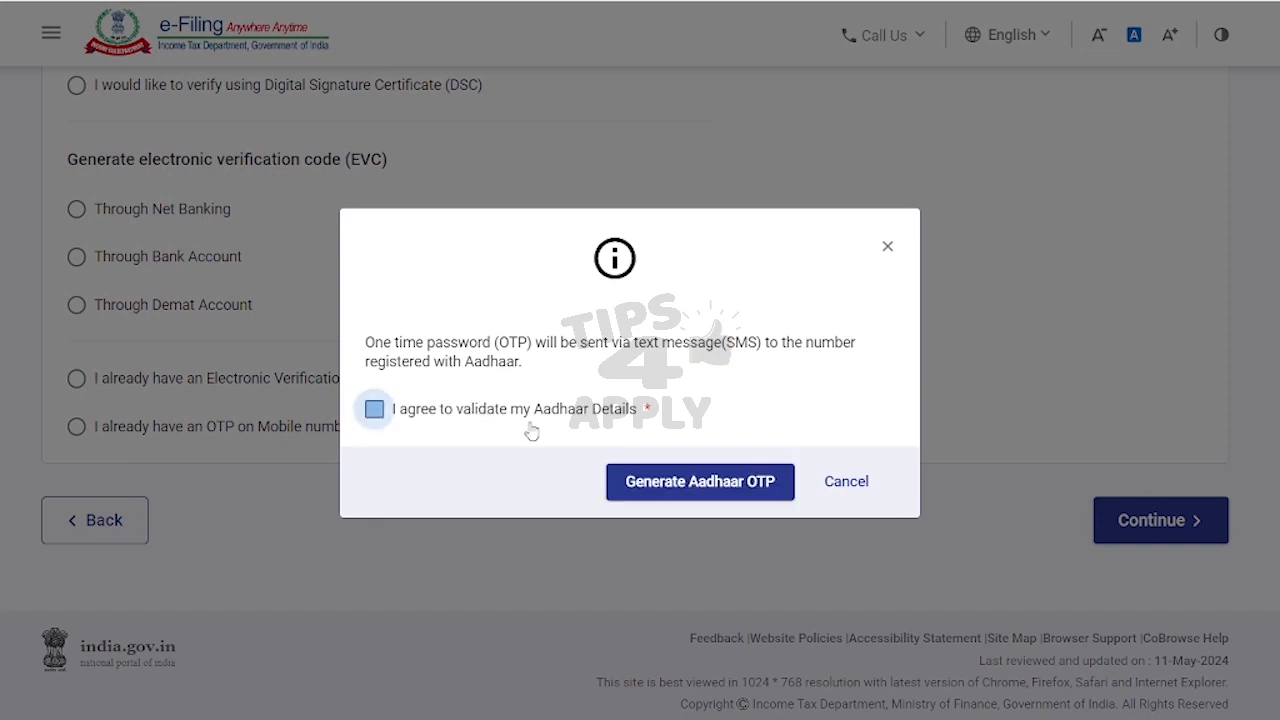
left_click(680, 488)
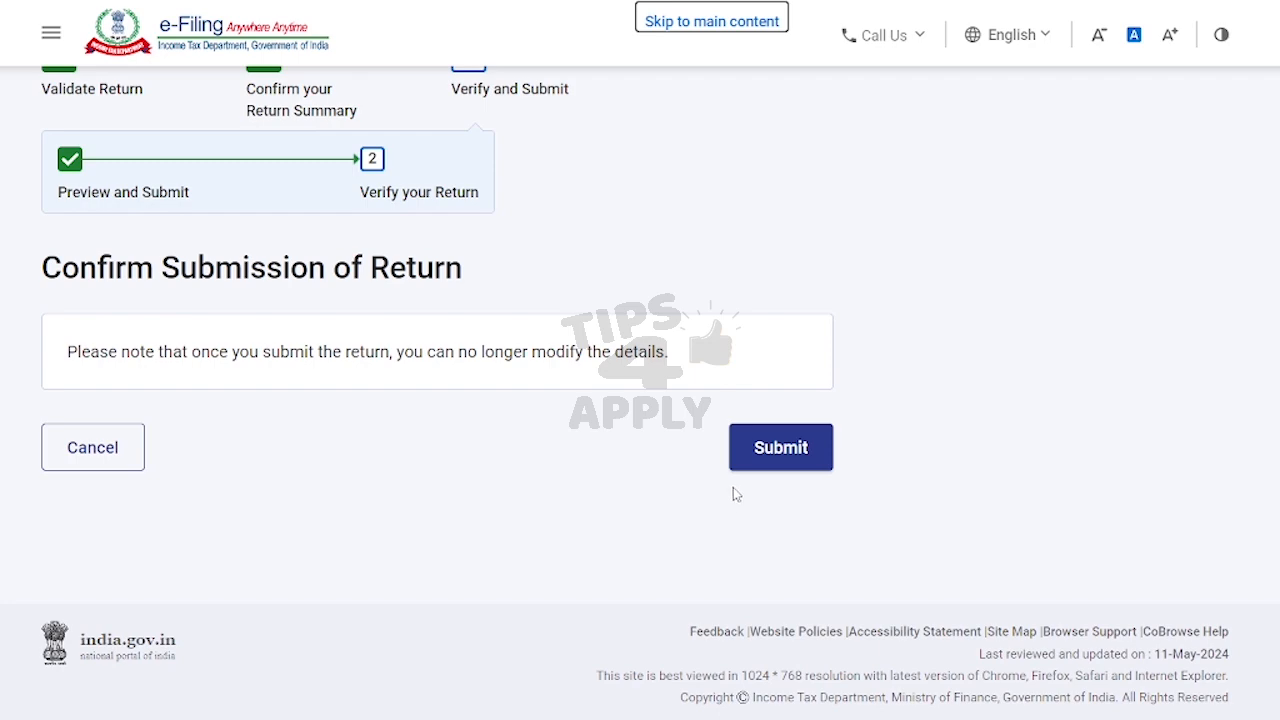
Step: Submit the return for final filing and go back to the Dashboard
left_click(783, 457)
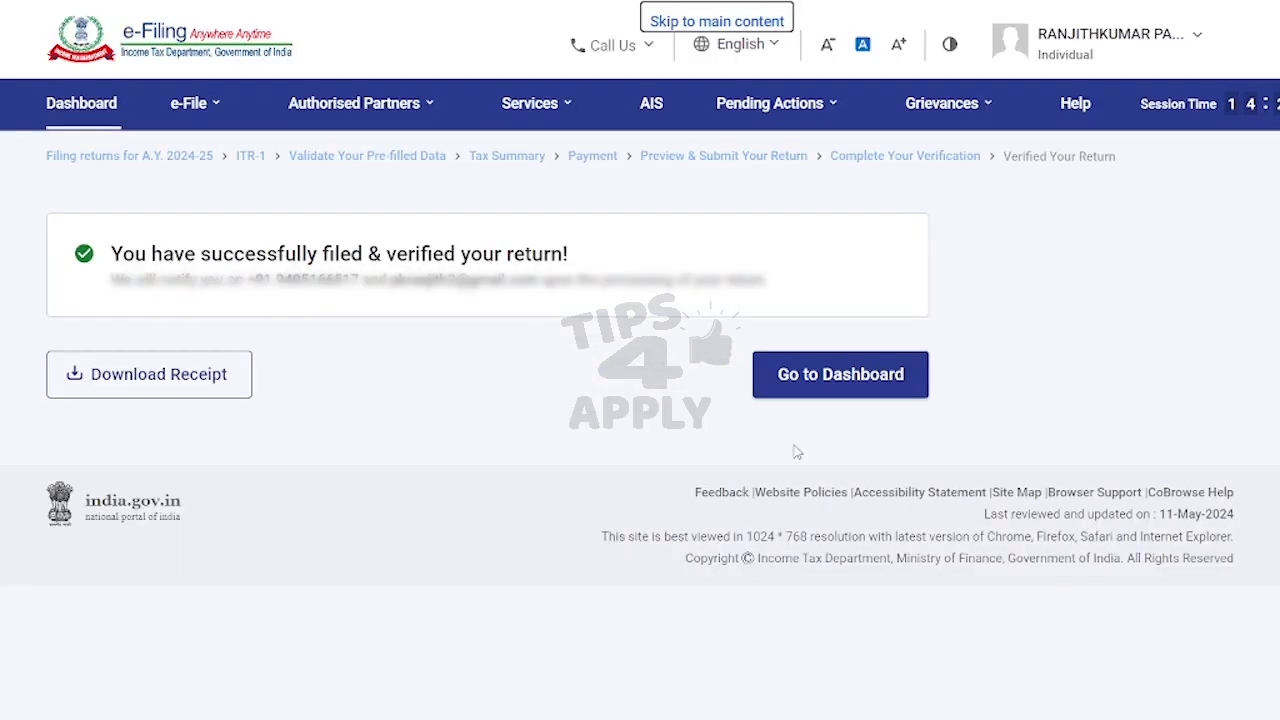
left_click(845, 386)
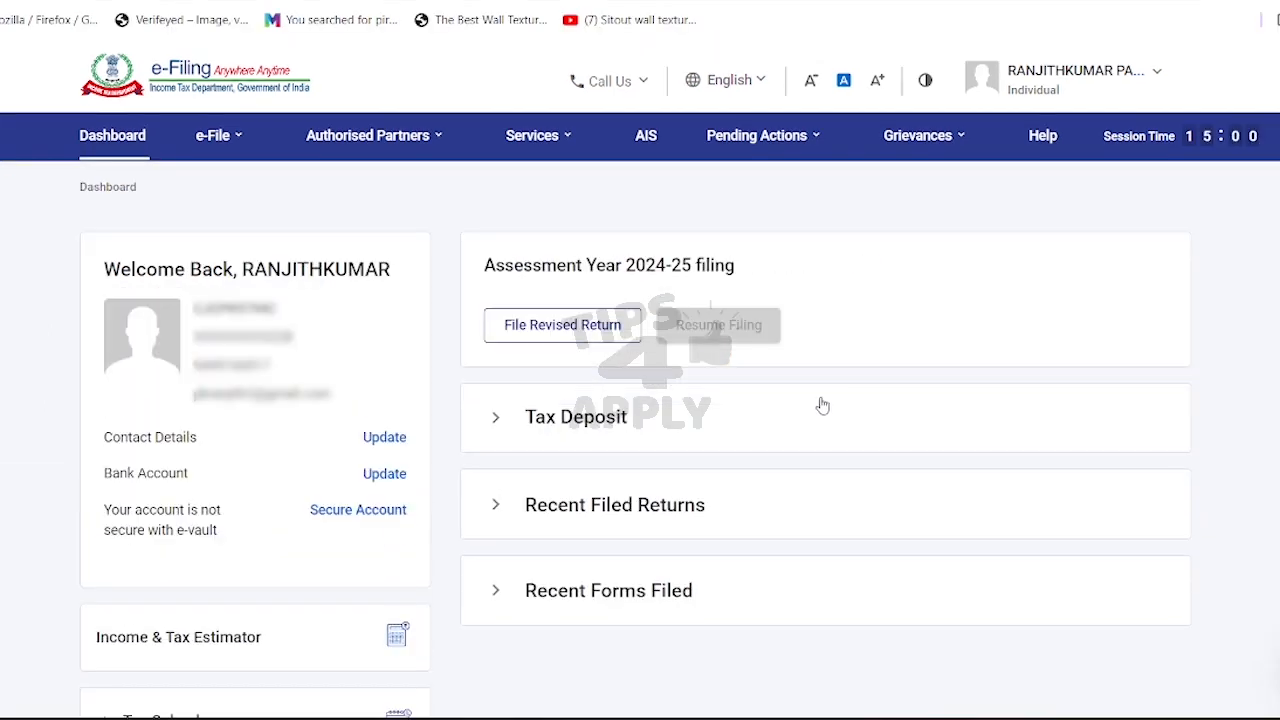